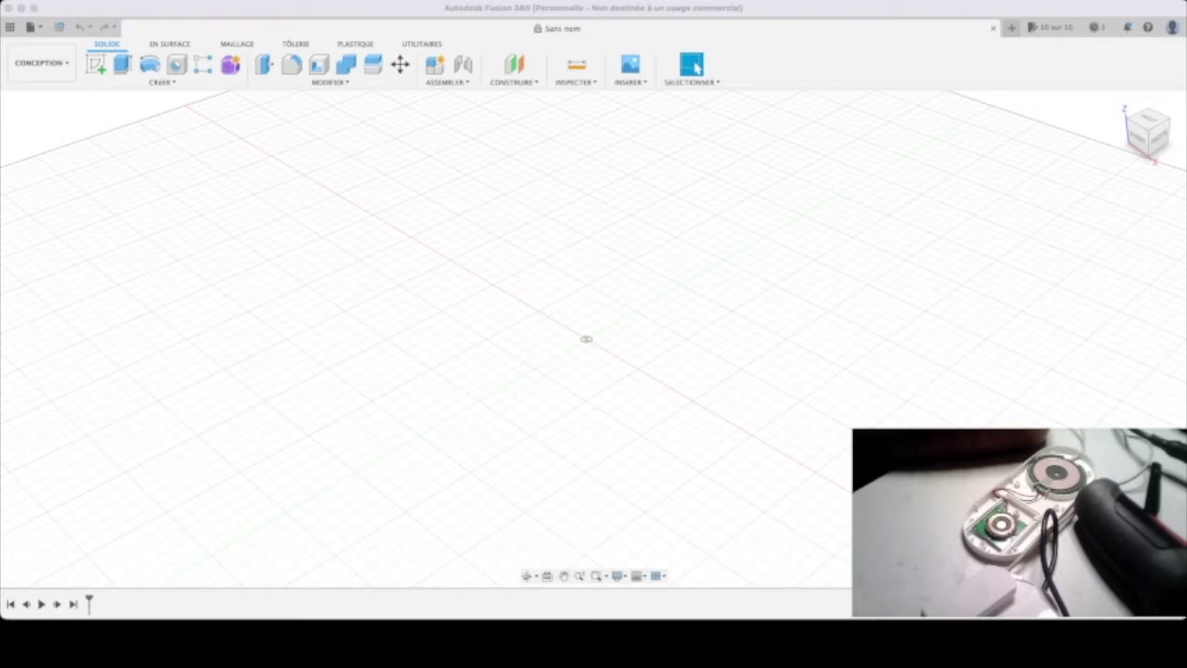
Zoom into the empty workspace and start a new sketch
scroll(587, 339, up, 2)
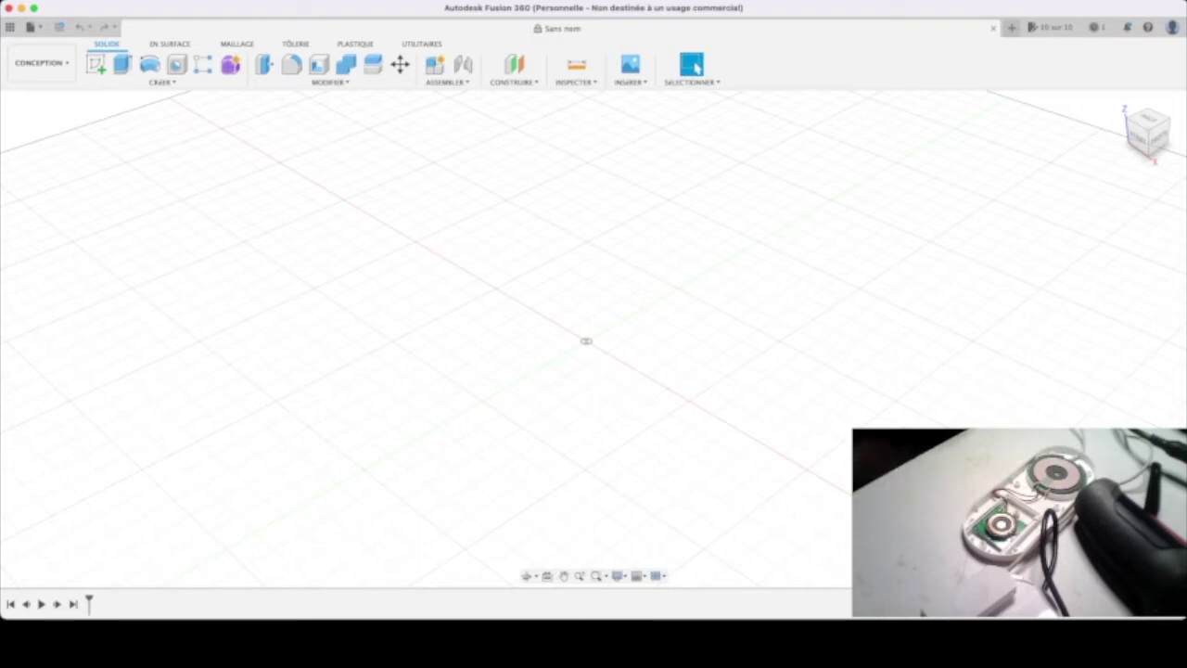
click(96, 63)
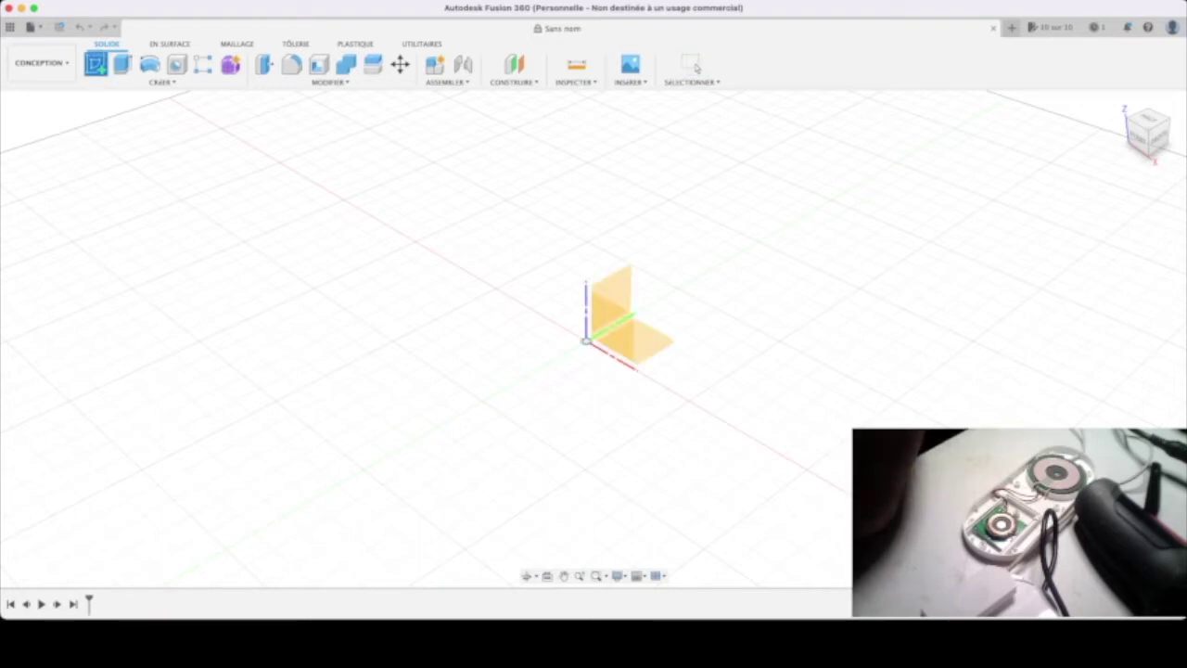
Sketch a 150 × 70 rectangle on the ground plane and round its corners
click(616, 310)
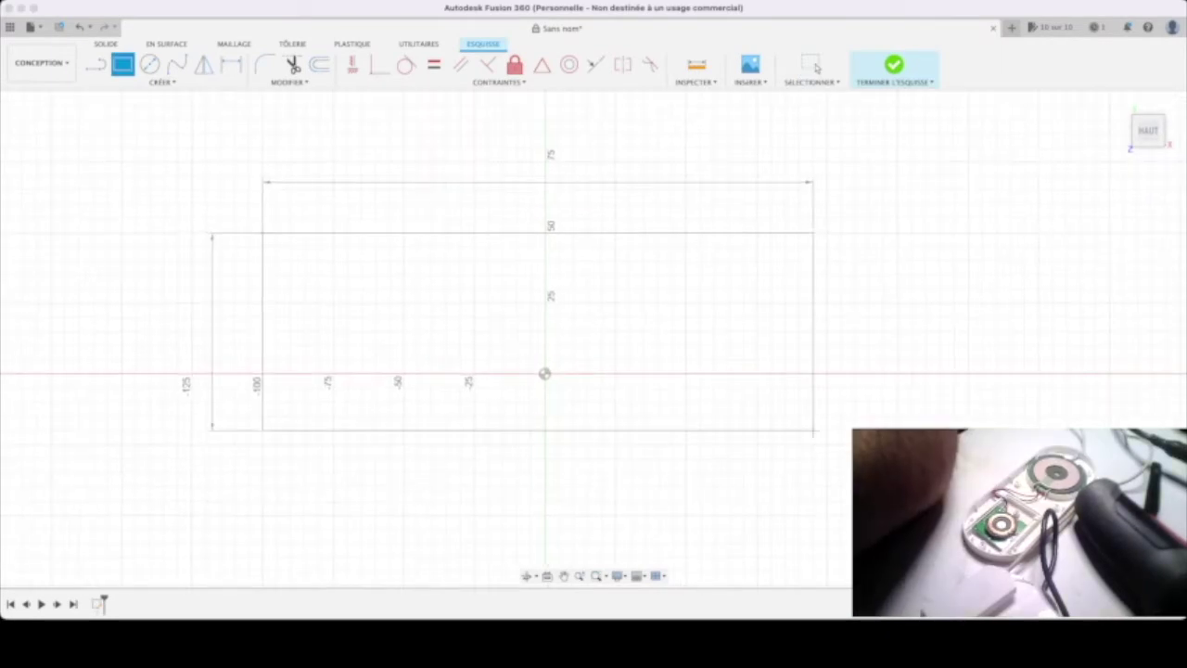
text(150)
key(Return)
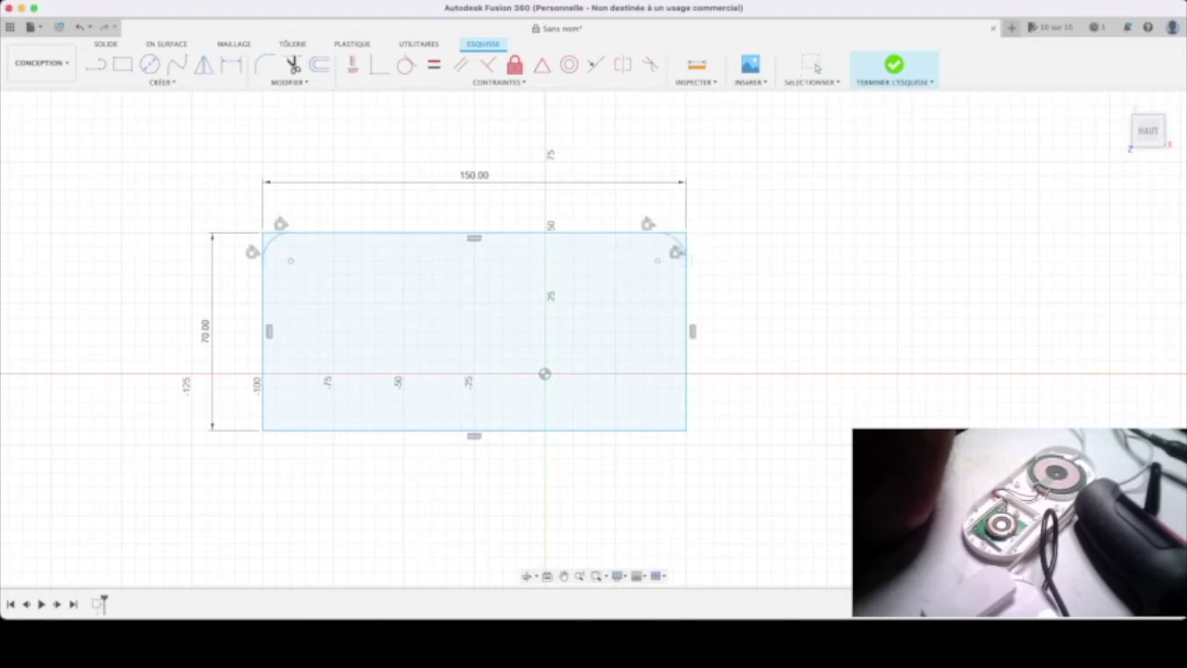
click(685, 429)
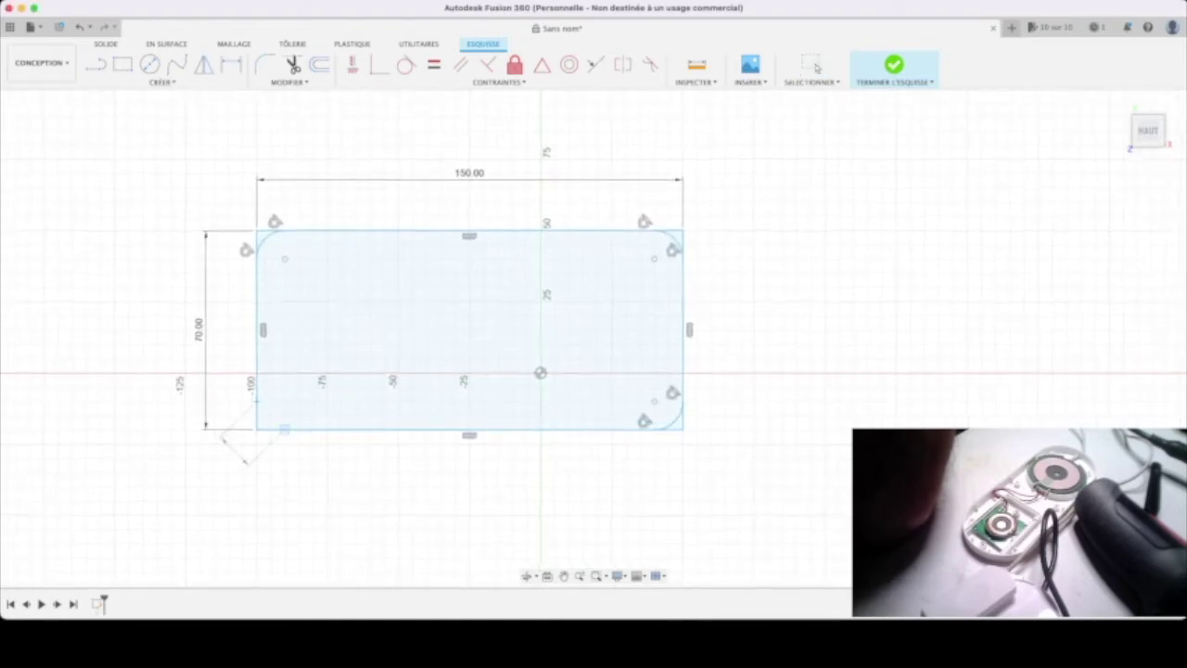
click(254, 400)
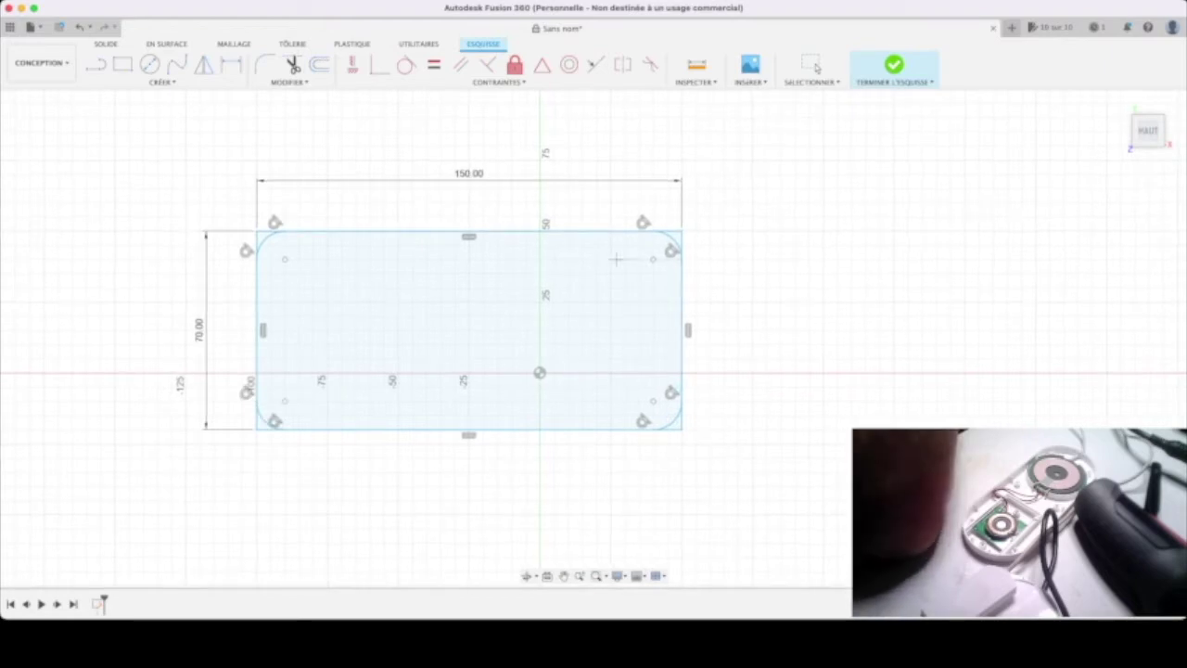
Add the Ø55 and outer ring circles split by short lines, and select the rectangle-to-ring region
key(l)
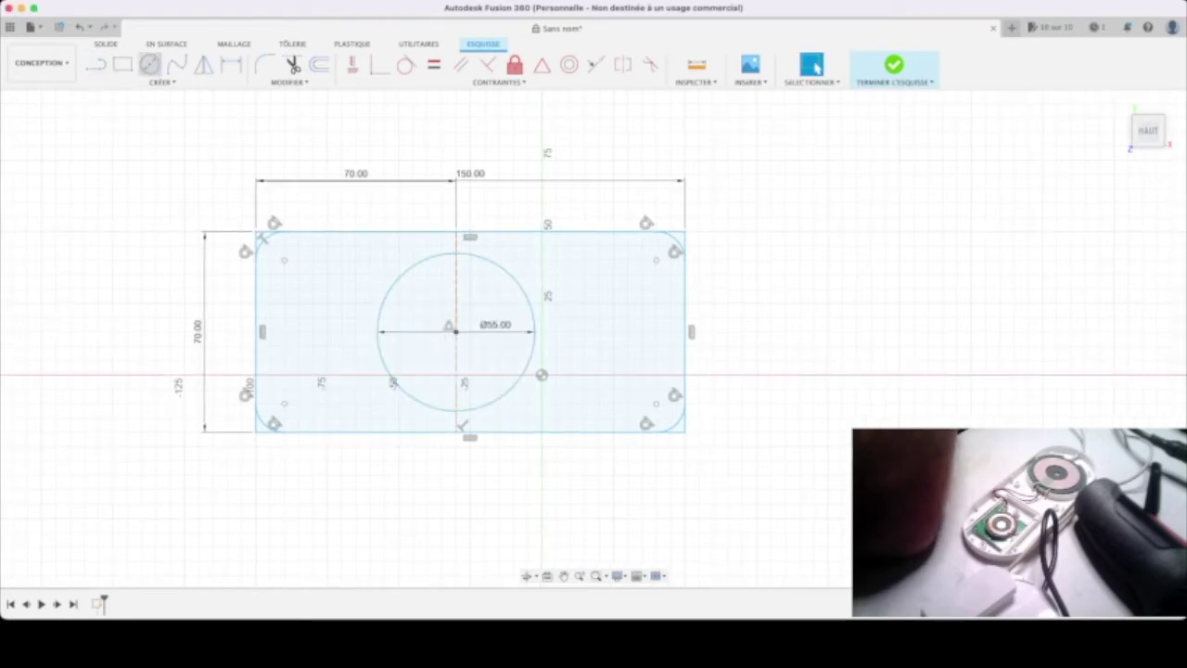
click(549, 341)
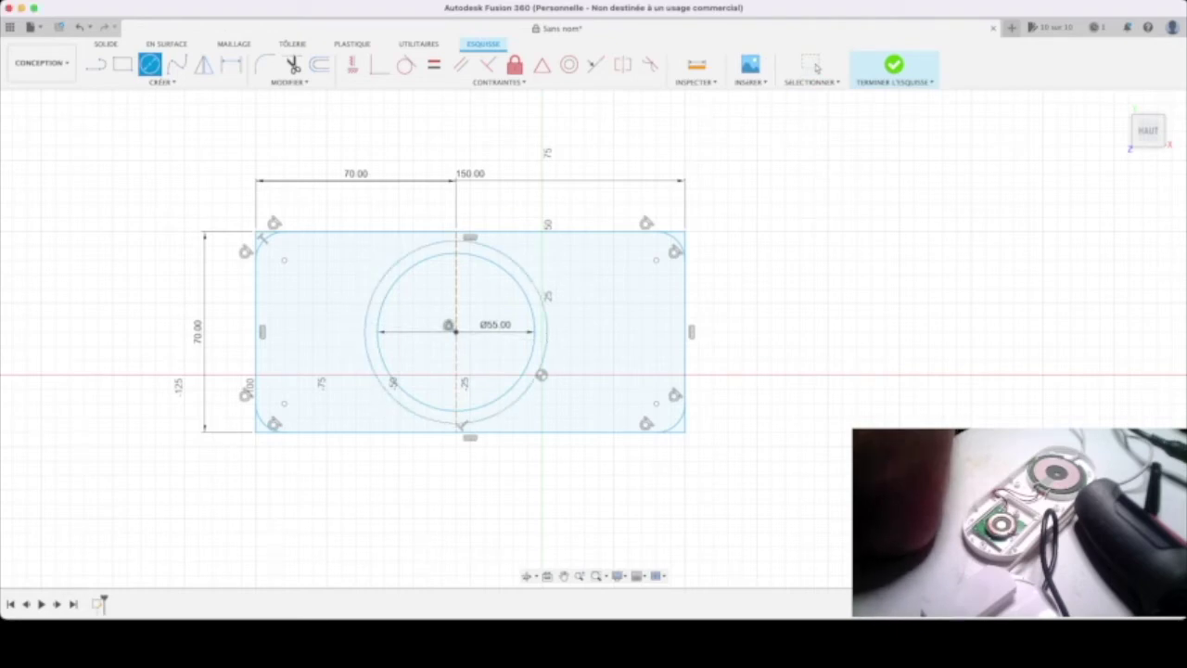
scroll(371, 306, up, 4)
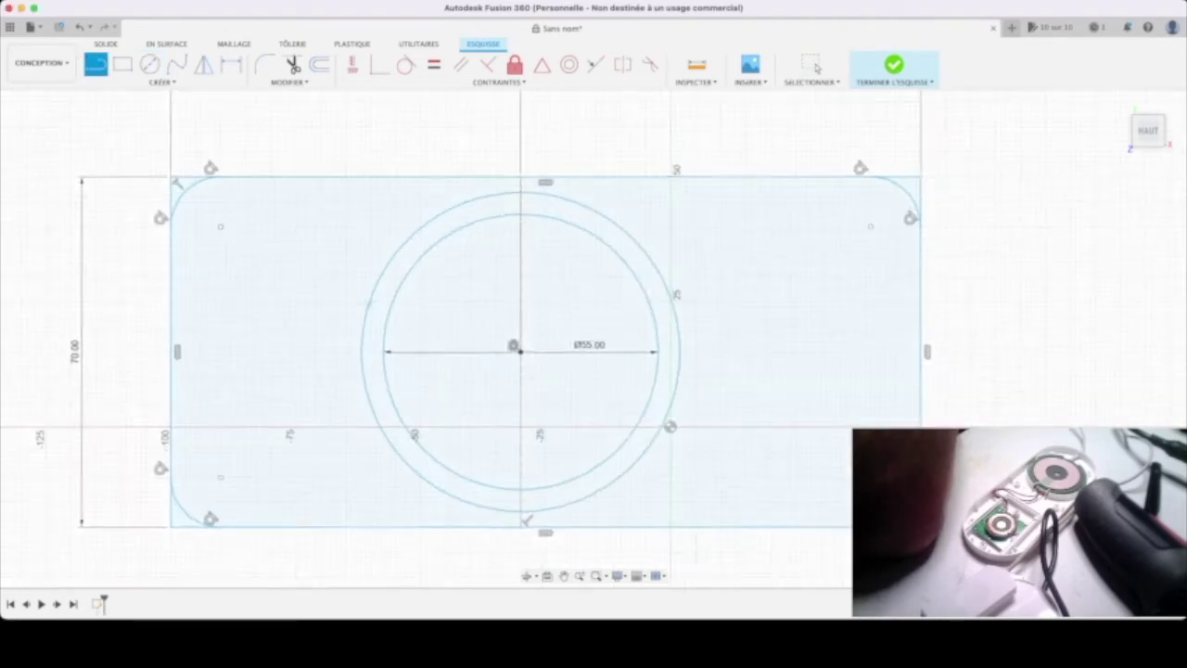
scroll(371, 306, up, 2)
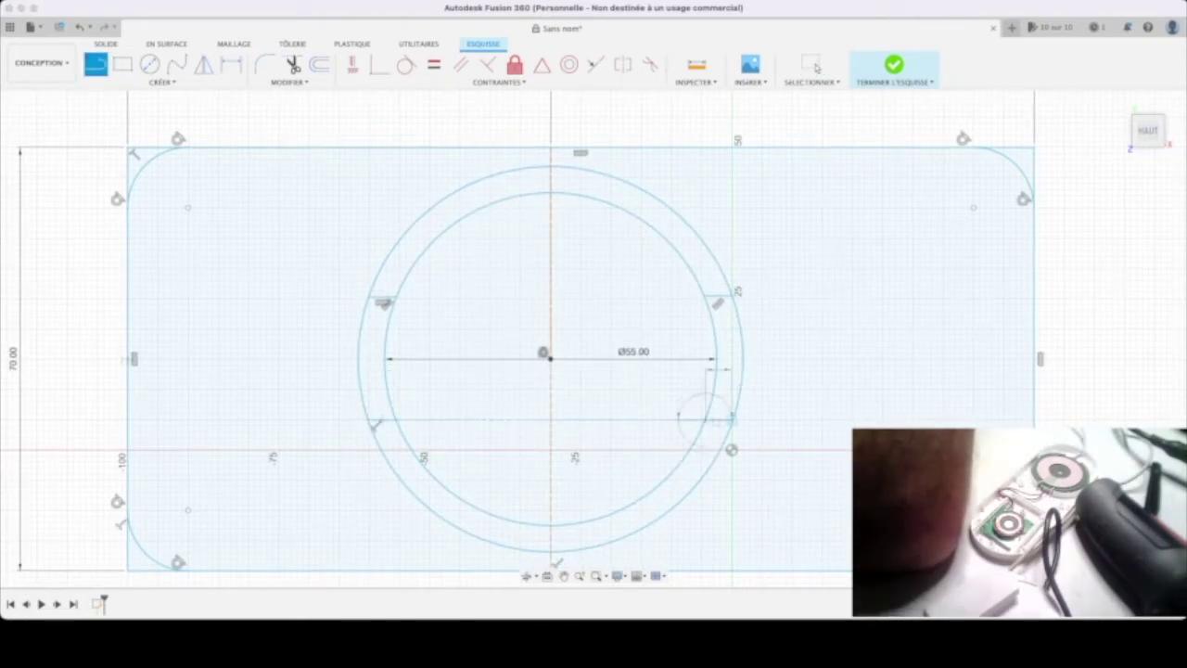
key(Escape)
click(788, 232)
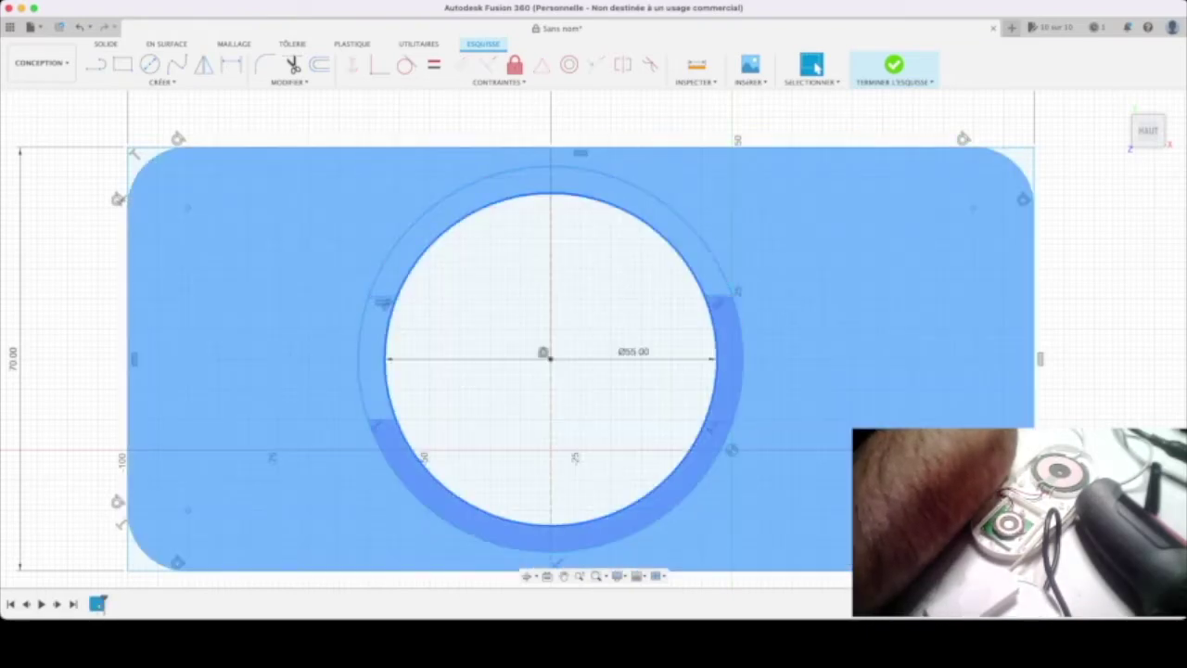
key(e)
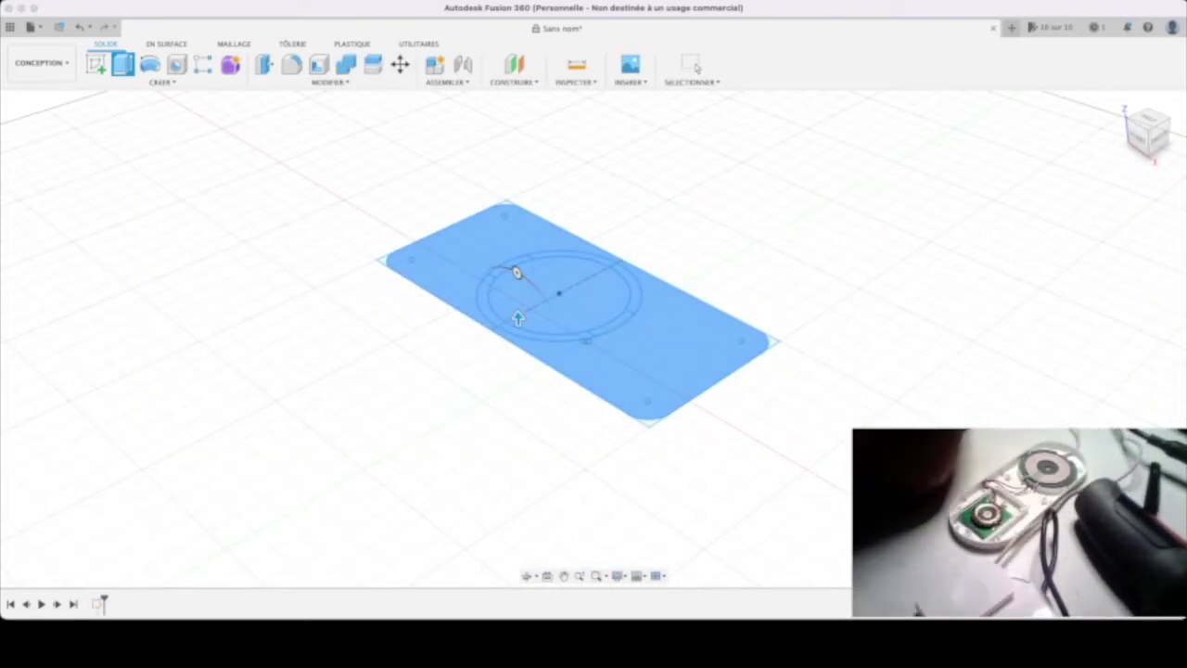
Extrude the profile into a solid base and shell it from the top face into a thin-walled tray
key(Return)
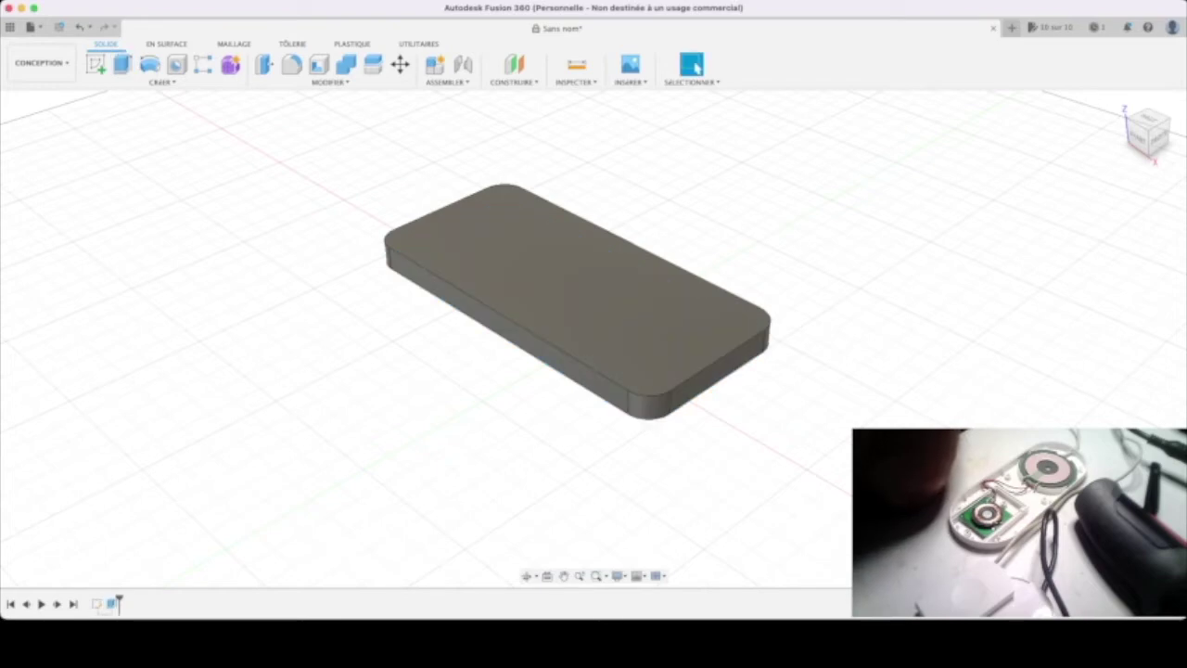
click(575, 288)
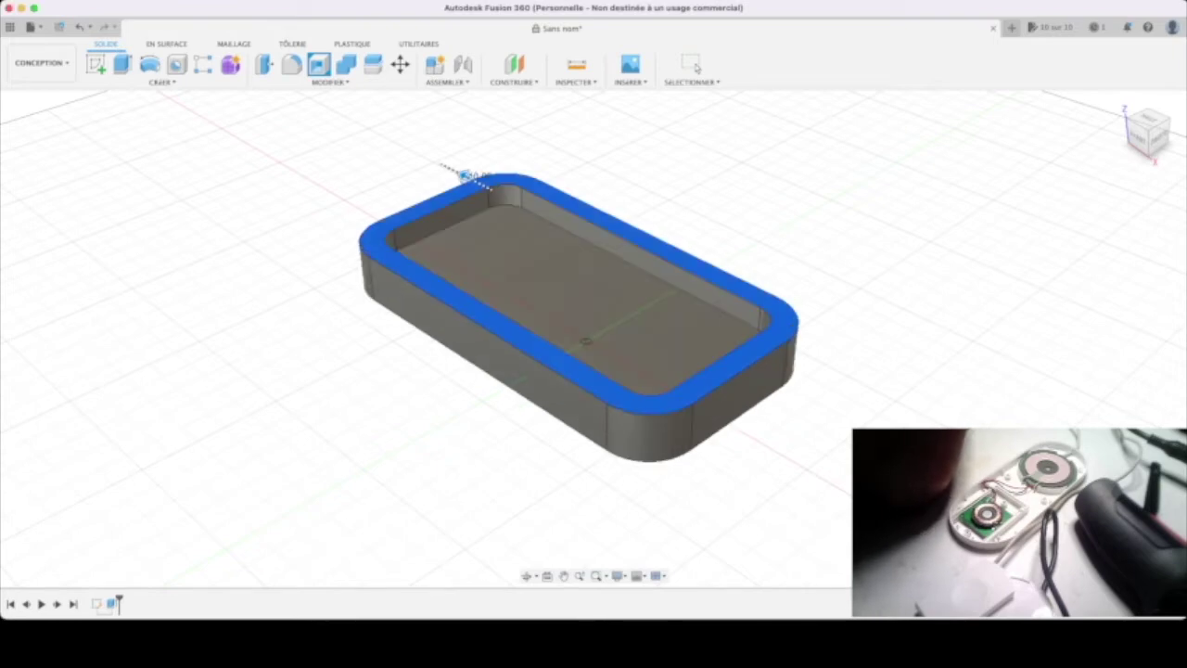
mouse_move(478, 183)
mouse_down()
mouse_move(464, 175)
mouse_move(475, 180)
mouse_up()
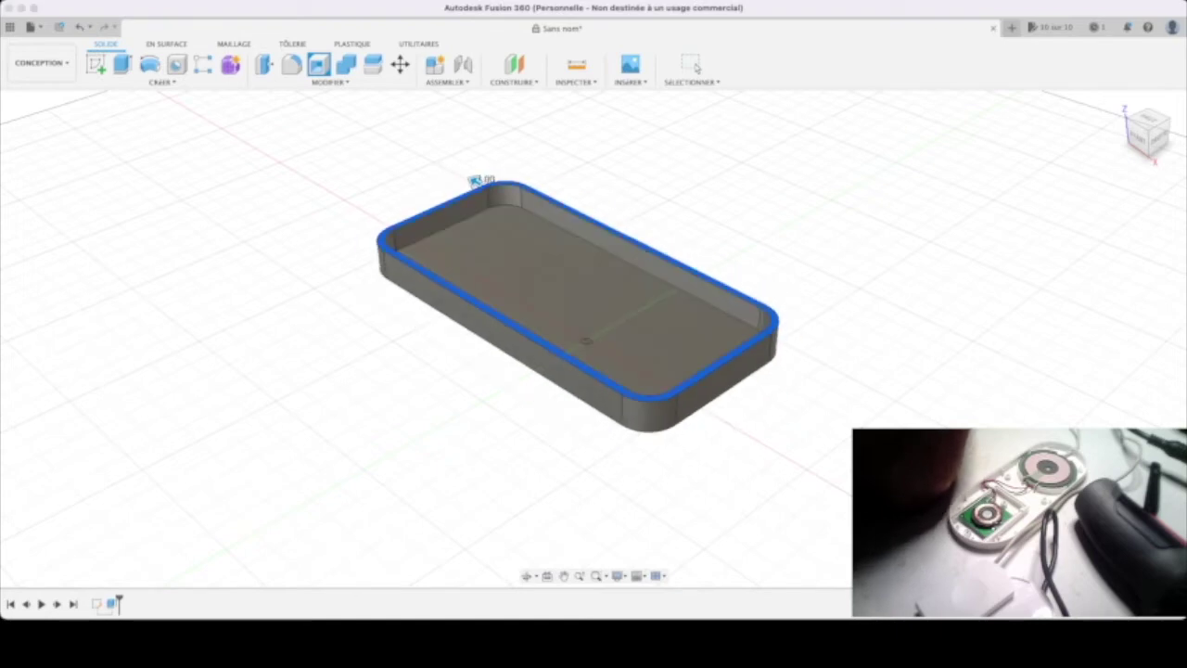
key(Return)
click(1148, 120)
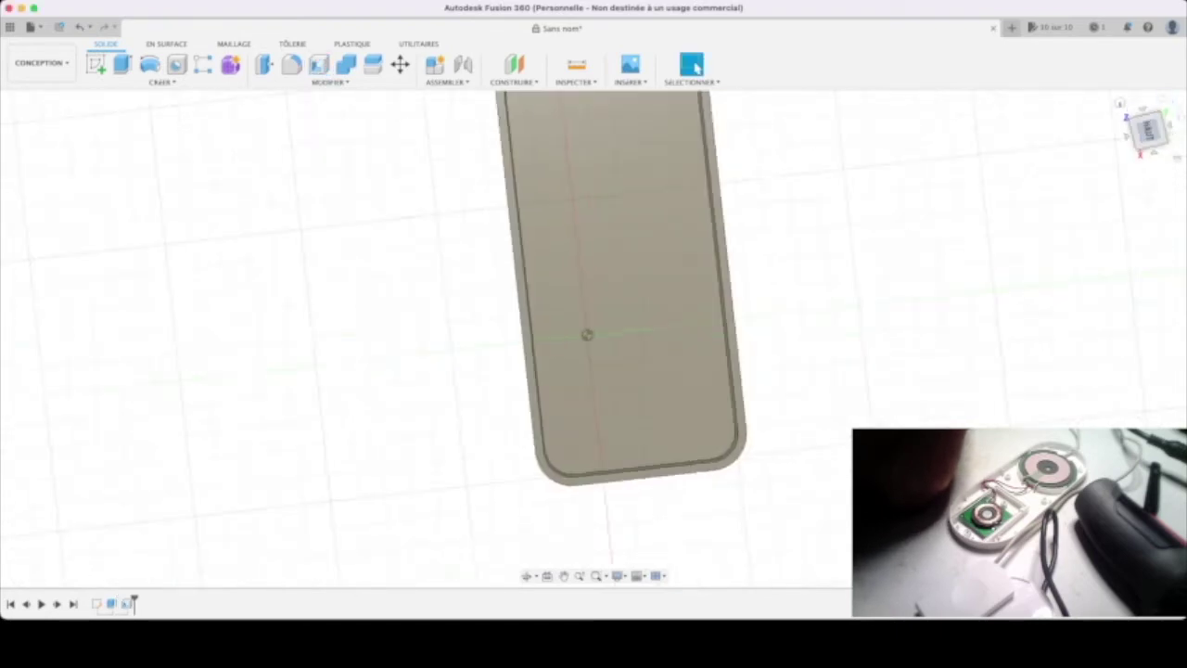
Extrude both split-ring arc profiles upward into raised walls on the tray floor
scroll(588, 345, up, 2)
scroll(664, 397, up, 2)
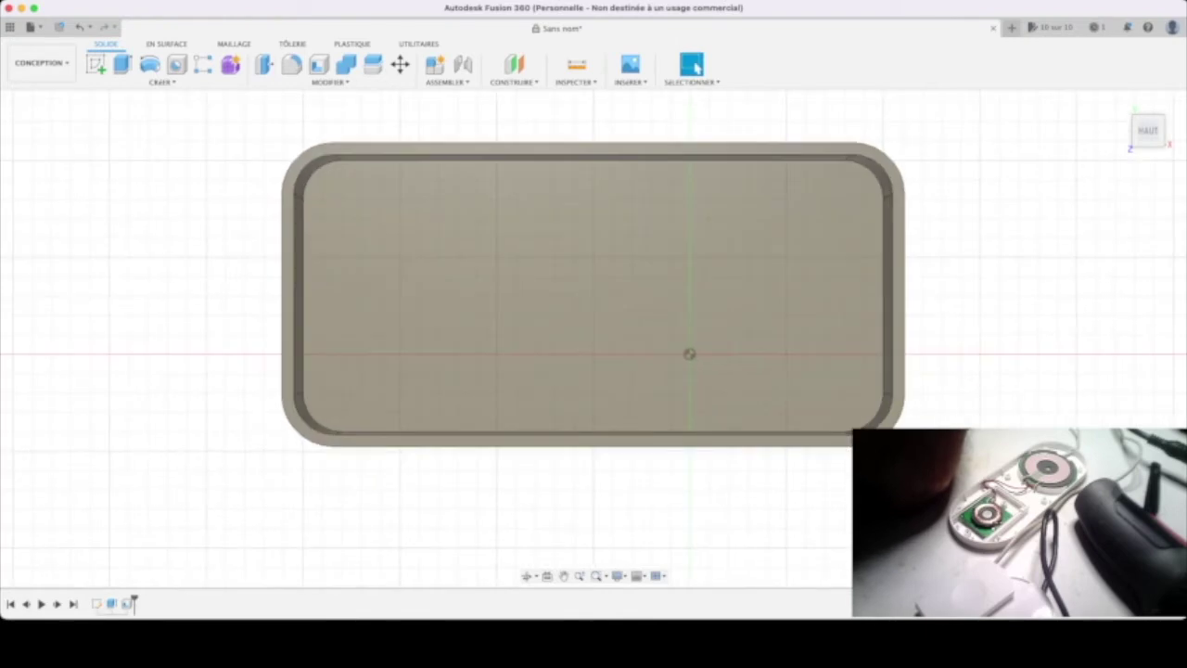
click(689, 353)
click(686, 357)
key(e)
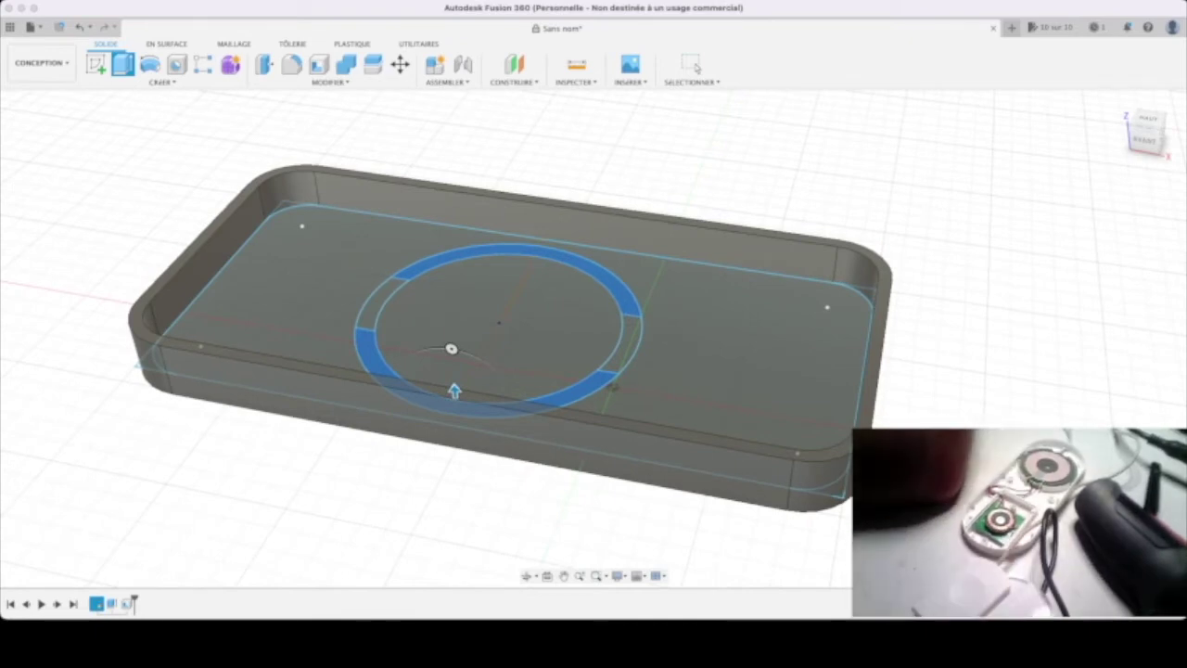
drag(453, 390, 453, 380)
key(Return)
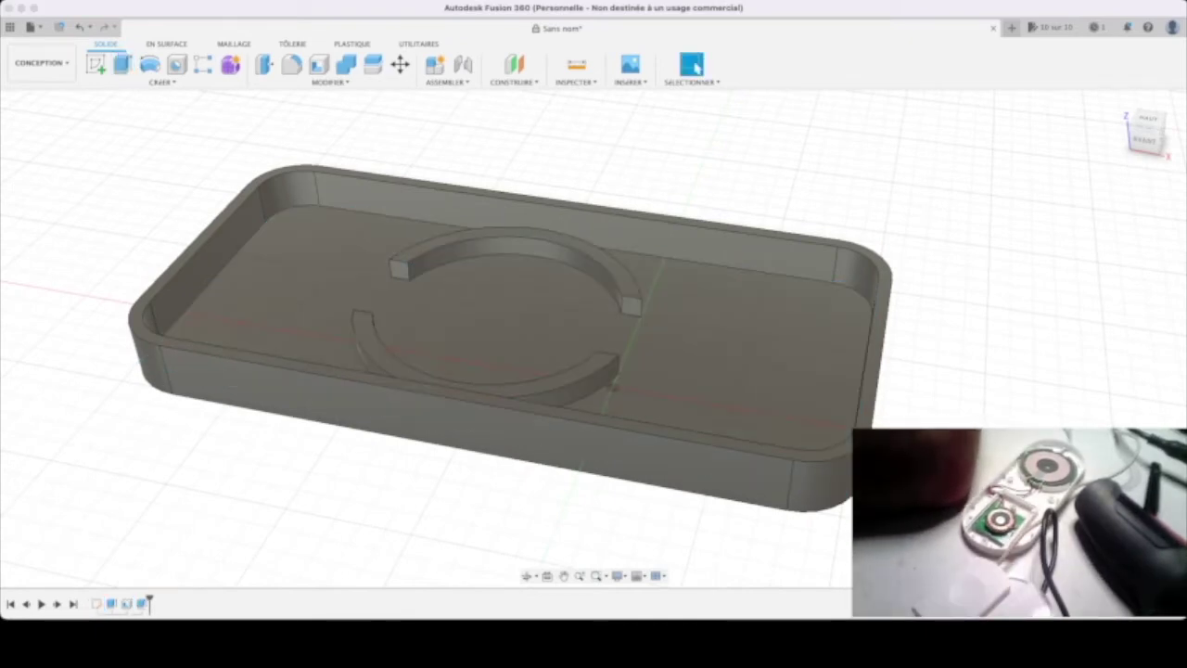
key(t)
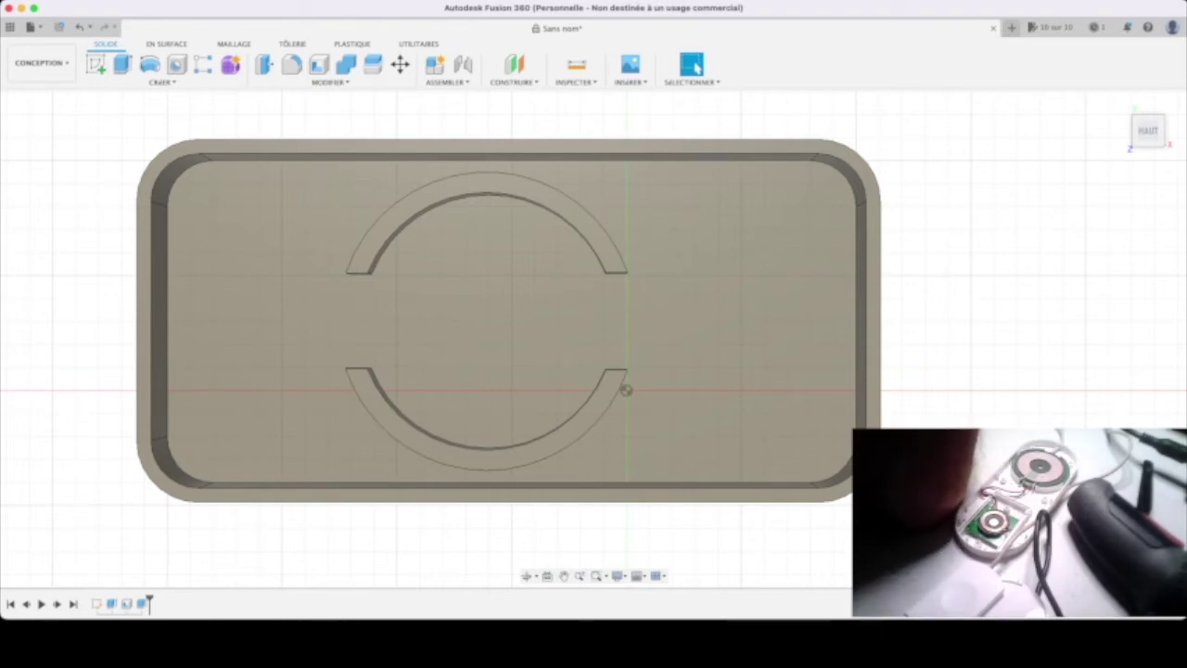
click(501, 315)
Cut a small round hole through the tray floor near its right end
click(950, 374)
key(Escape)
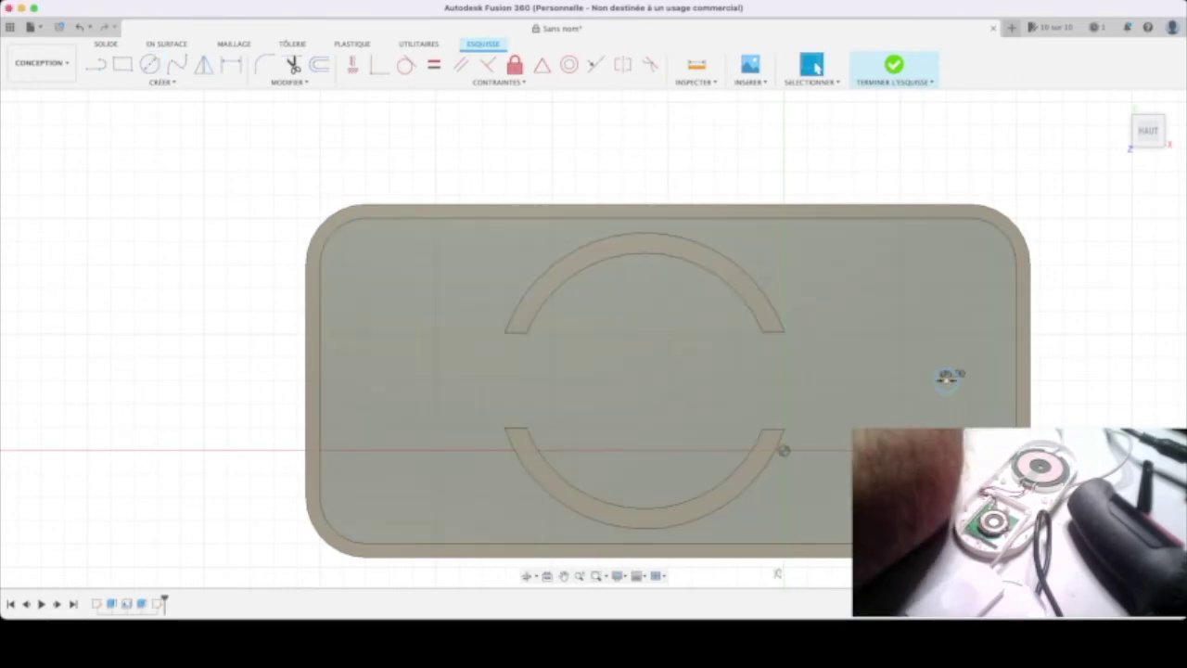
key(e)
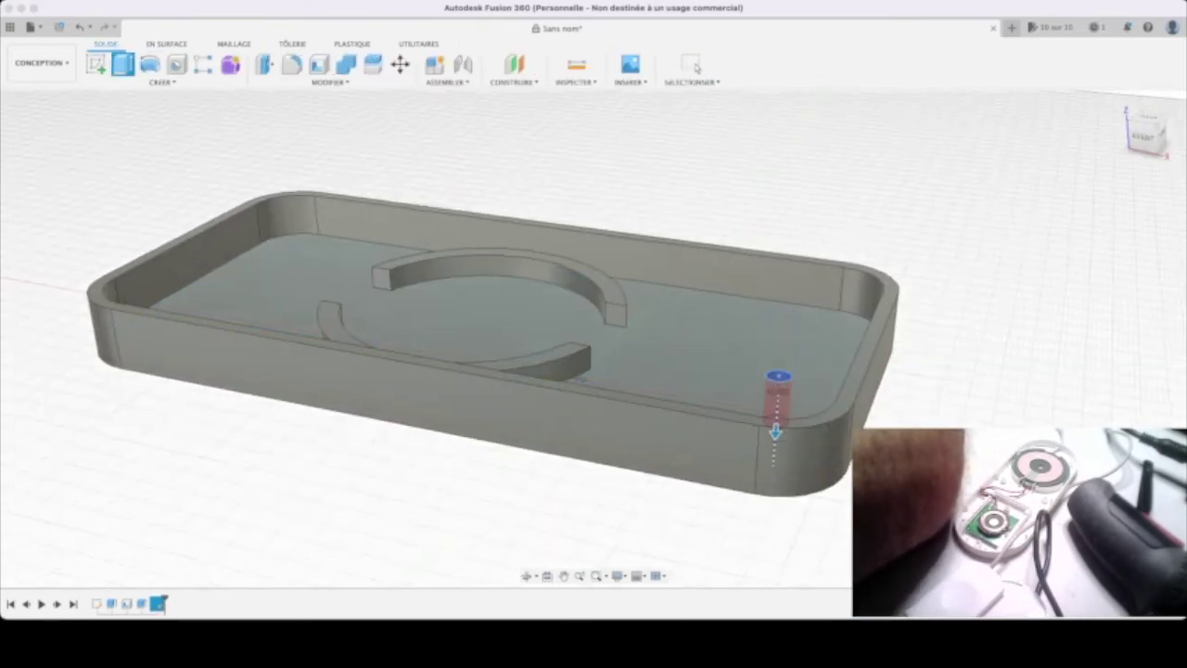
key(Return)
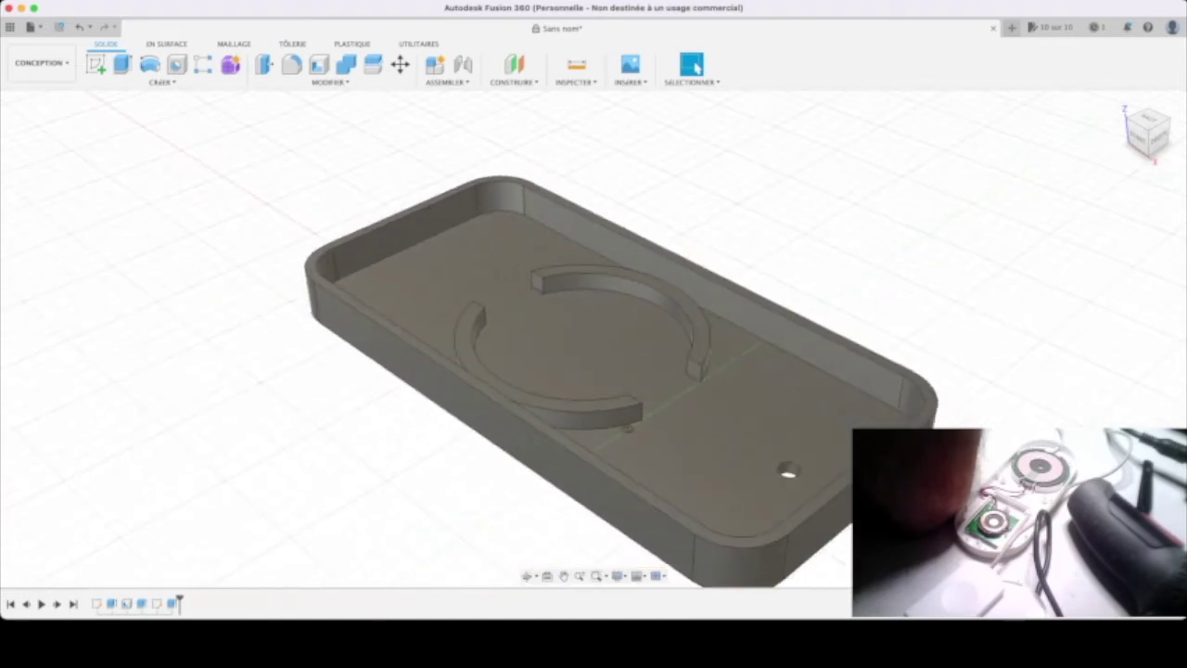
Extrude the top rim face of the tray walls
mouse_move(593, 390)
shift+middle_down()
mouse_move(594, 338)
mouse_move(649, 399)
shift+middle_up()
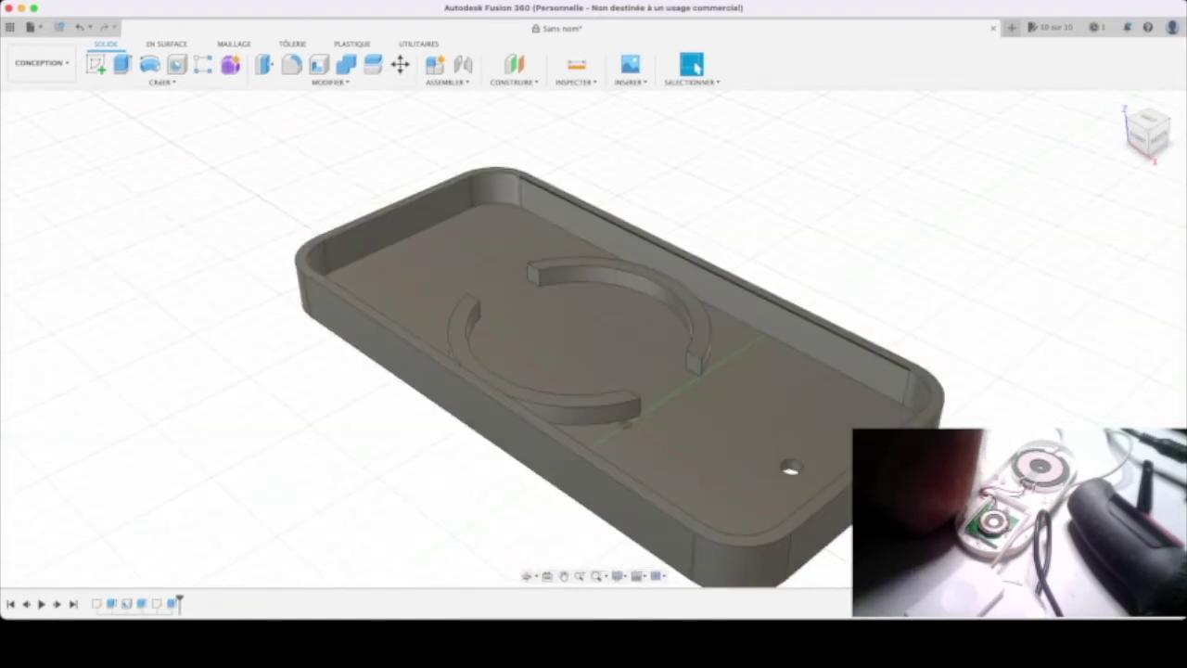
key(e)
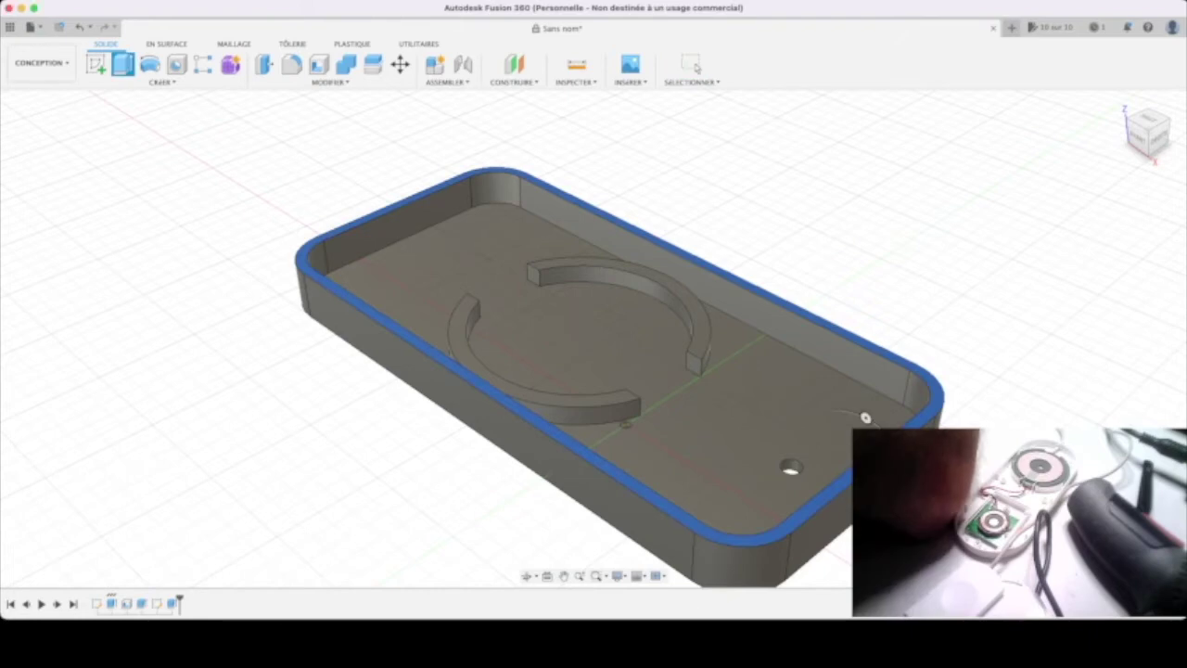
click(865, 417)
key(Return)
mouse_move(846, 533)
shift+middle_down()
mouse_move(593, 338)
mouse_move(607, 431)
shift+middle_up()
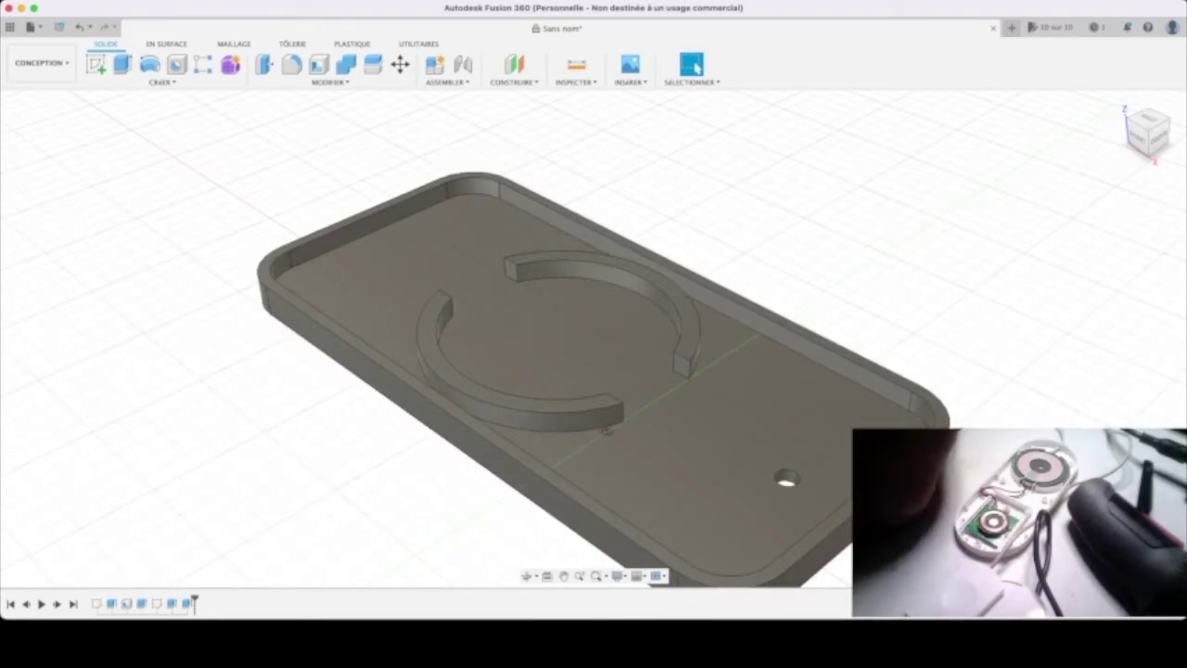
click(607, 431)
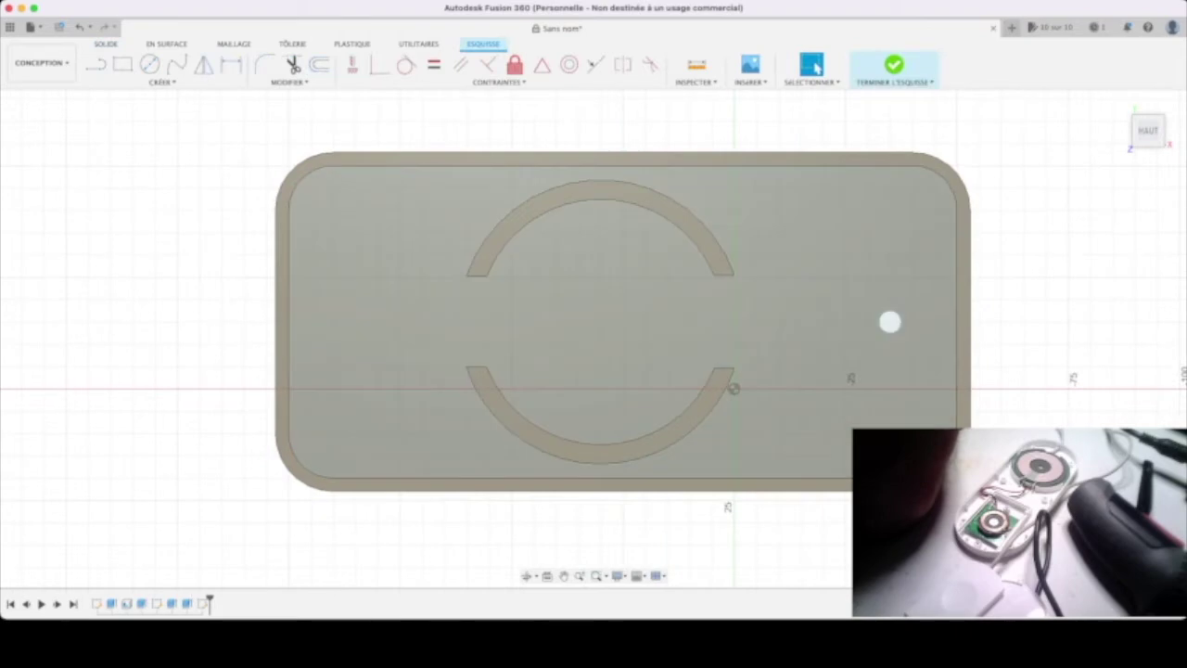
Sketch a rectangle enclosing the whole tray and extrude it into a thin lid slab
key(r)
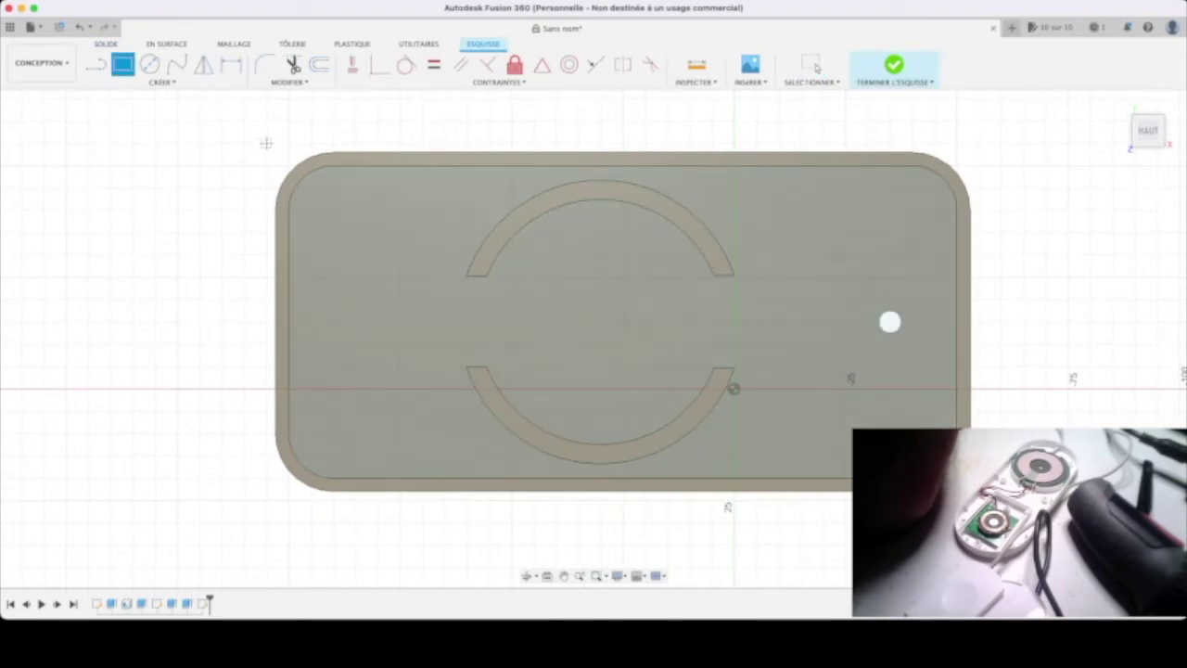
click(266, 143)
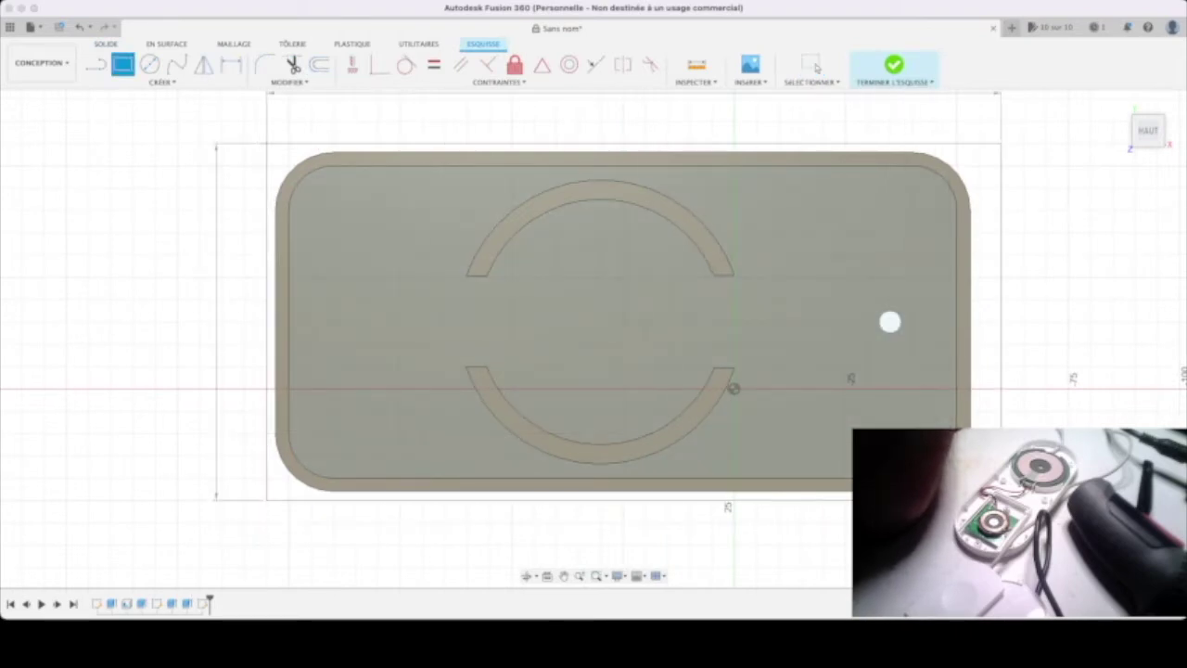
click(978, 499)
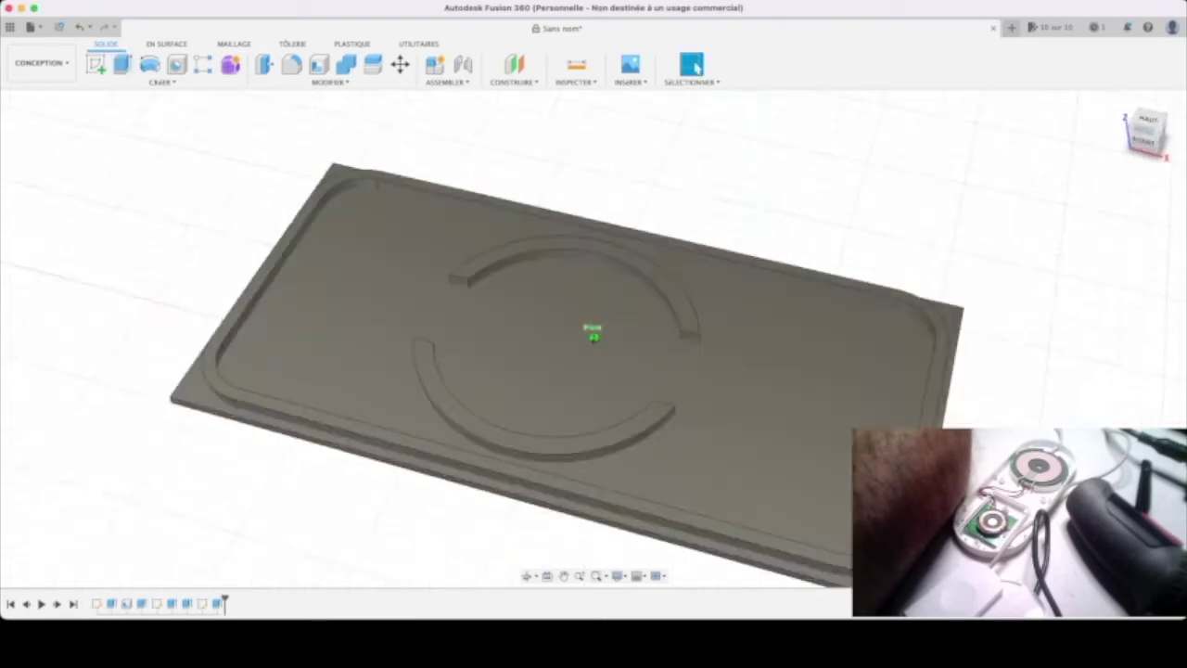
shift+middle_drag(593, 332, 594, 297)
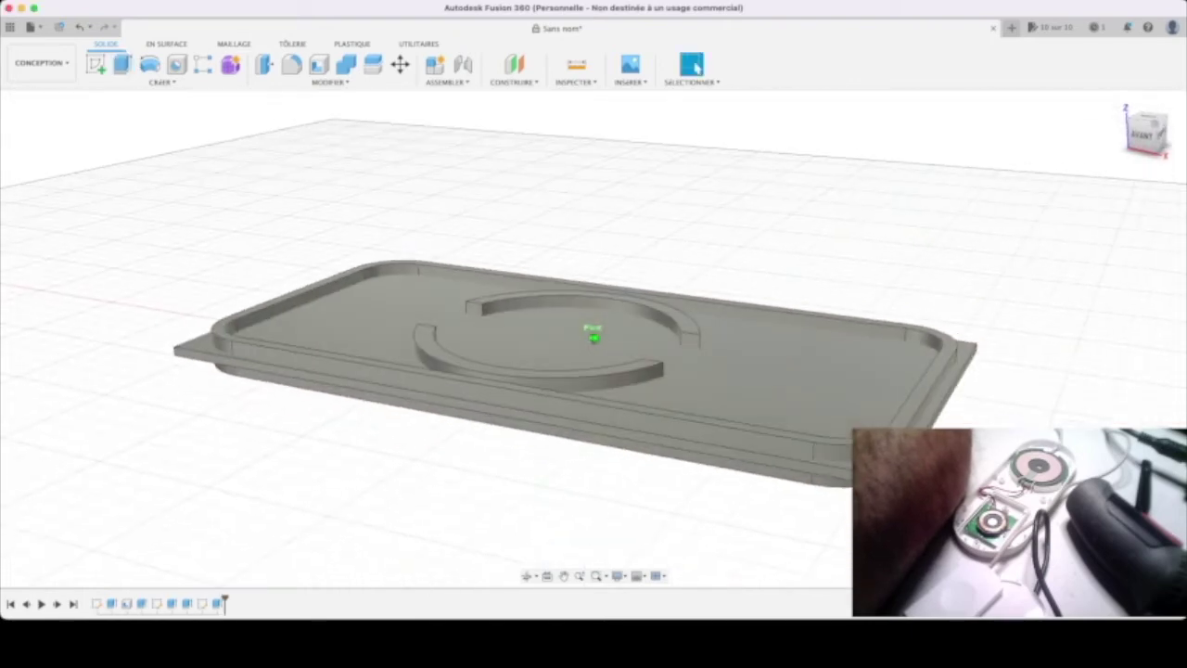
Select the thin slab and move it upward above the box
click(557, 370)
key(m)
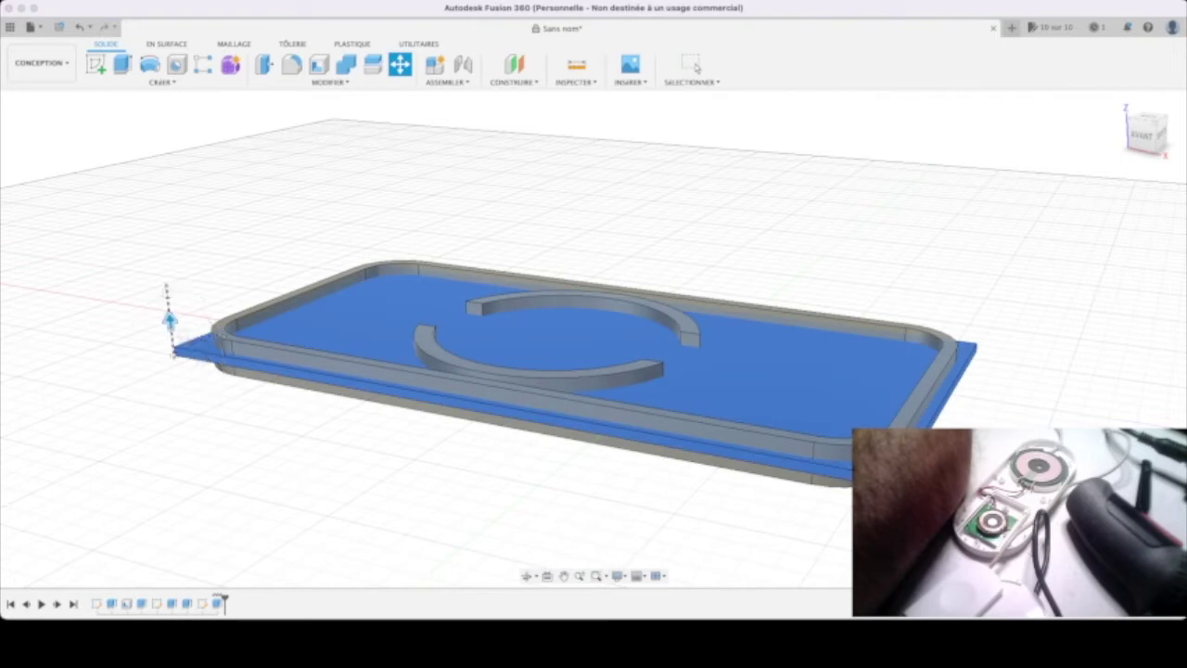
drag(165, 318, 167, 297)
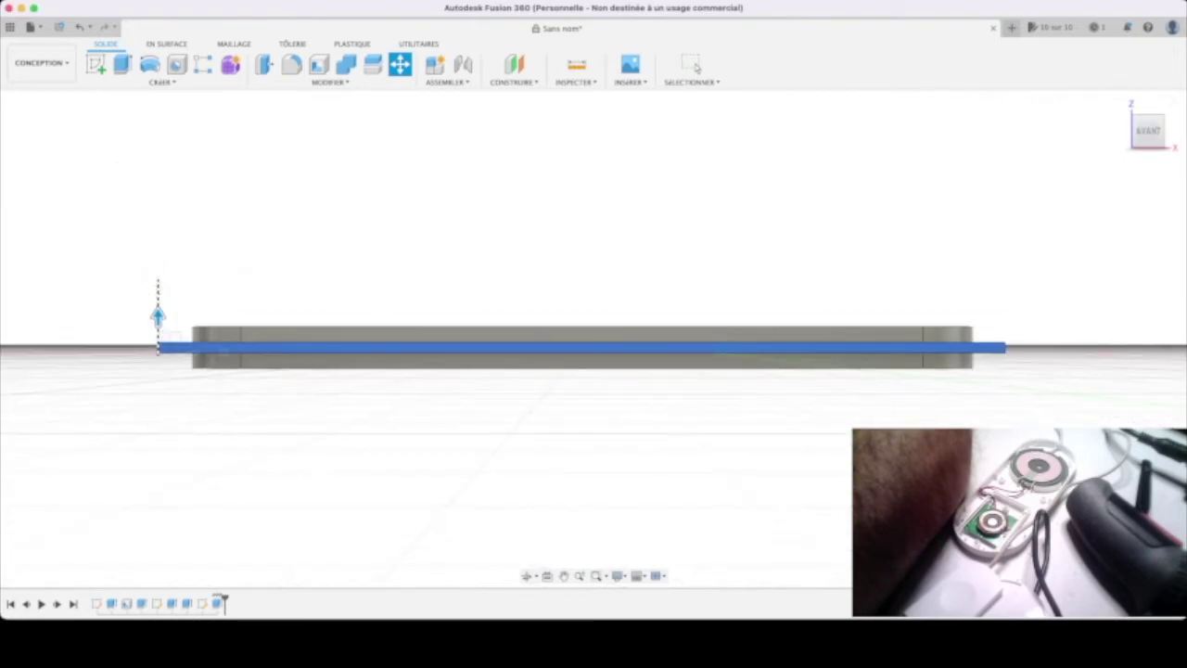
mouse_move(157, 317)
mouse_down()
mouse_move(157, 290)
mouse_move(158, 316)
mouse_up()
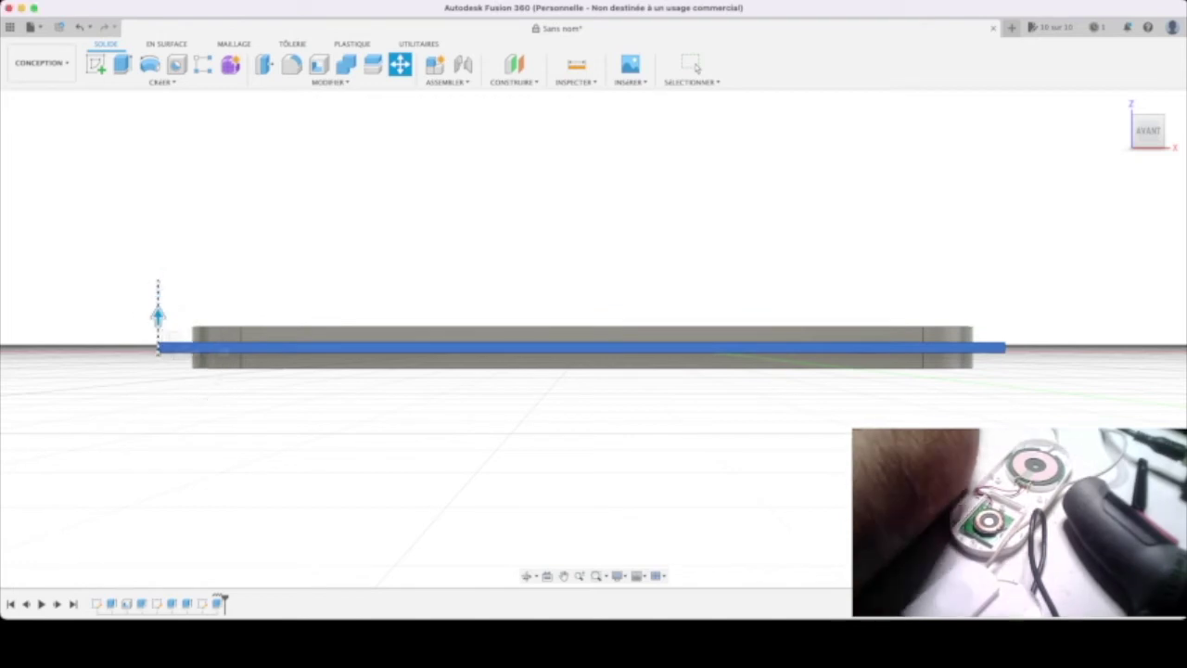
drag(157, 317, 158, 305)
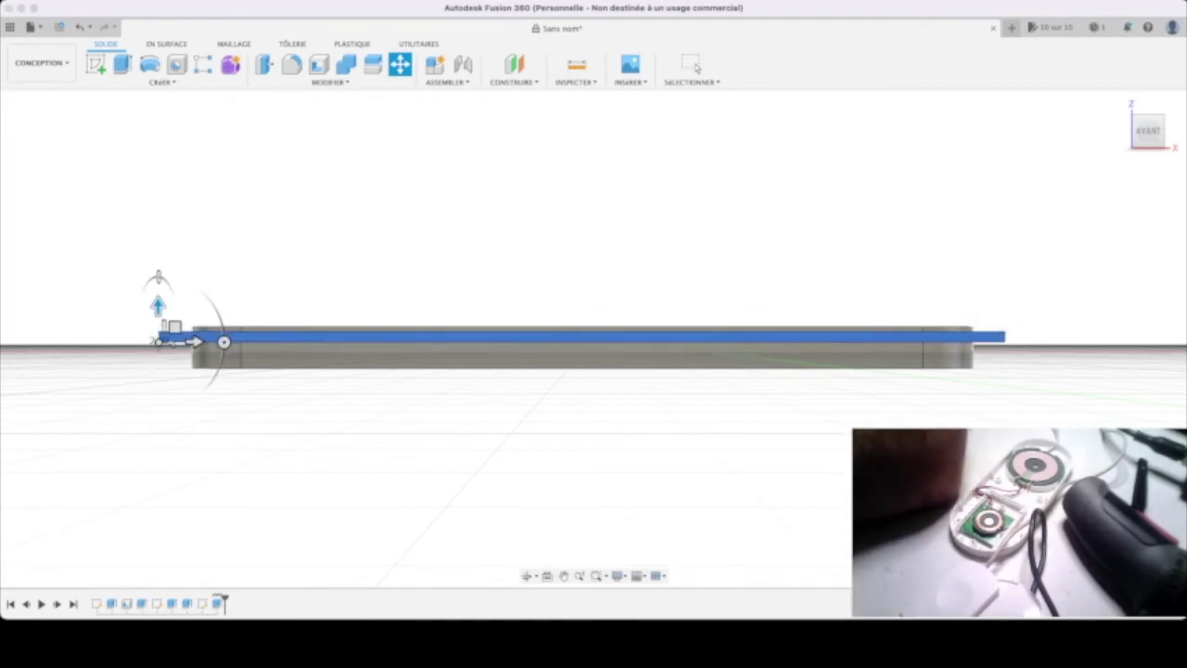
drag(158, 306, 158, 300)
click(696, 67)
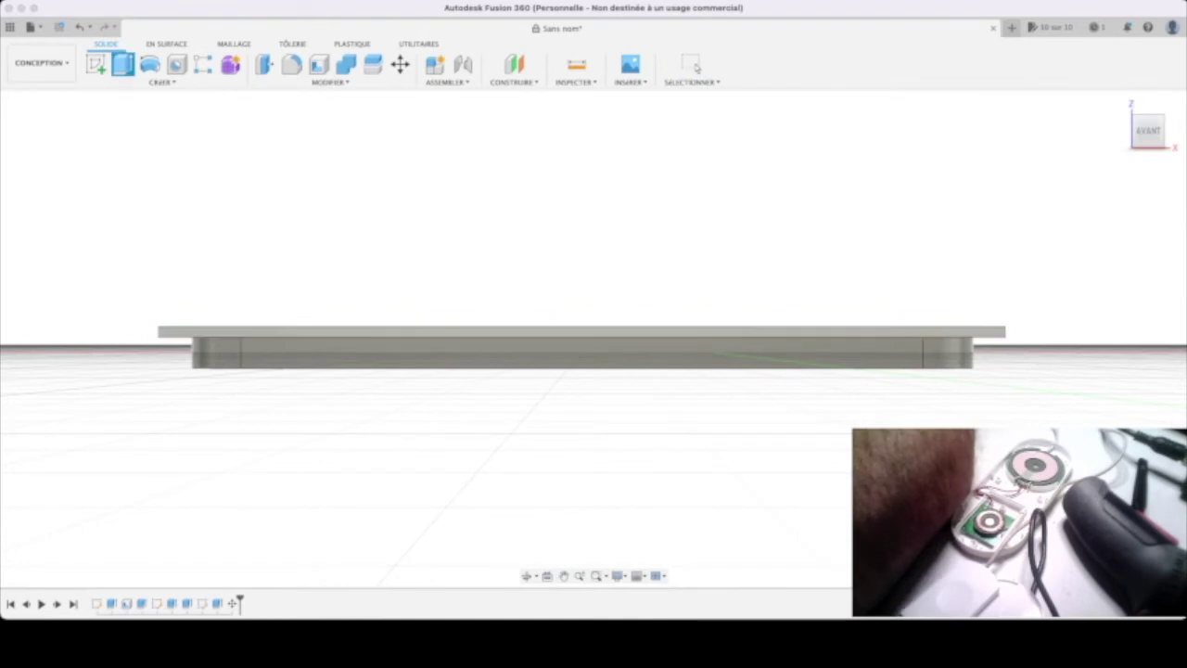
Lift the slab clear of the box and preview a 12 mm rim extrusion through it
key(m)
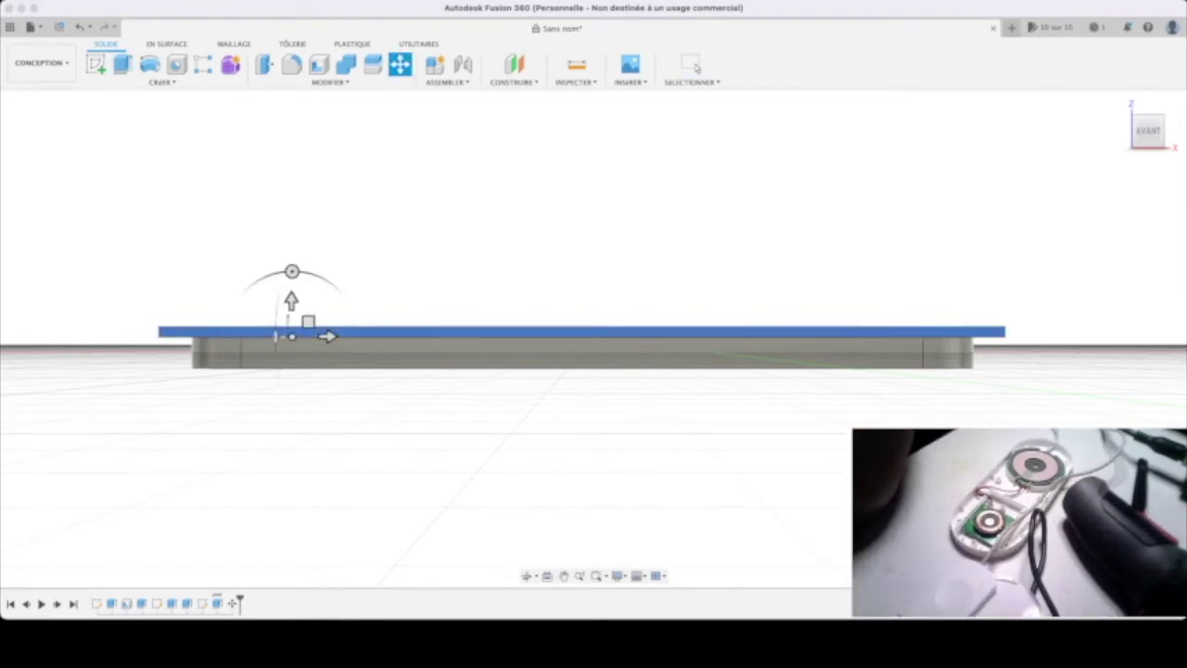
drag(955, 292, 955, 265)
click(694, 67)
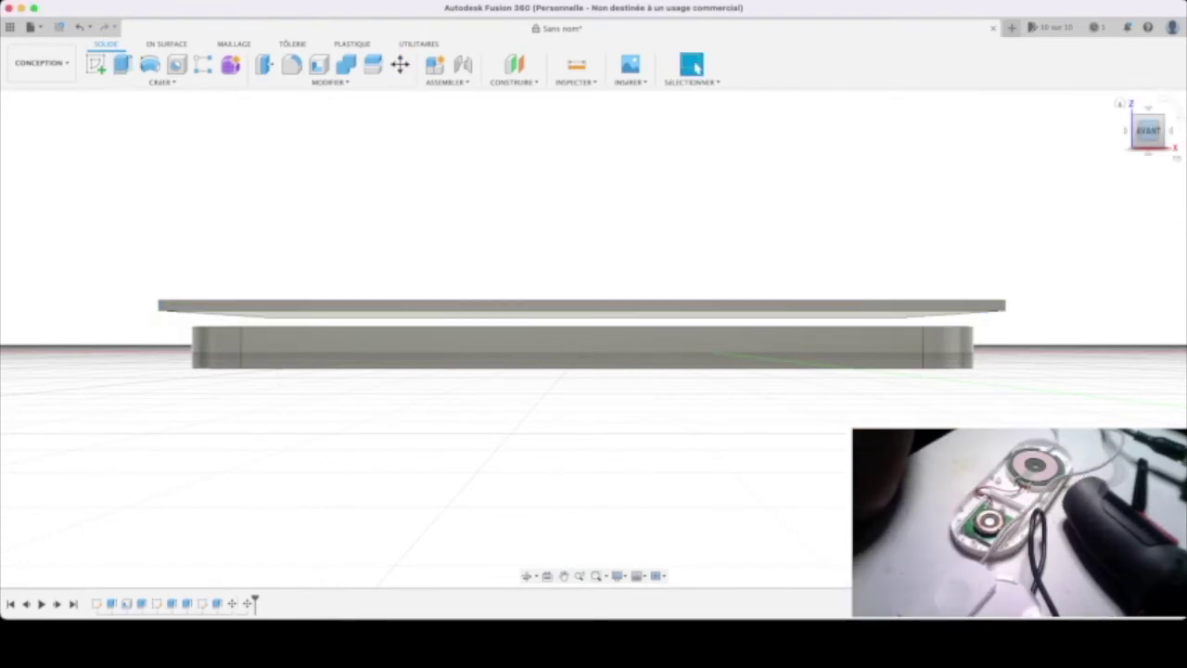
key(e)
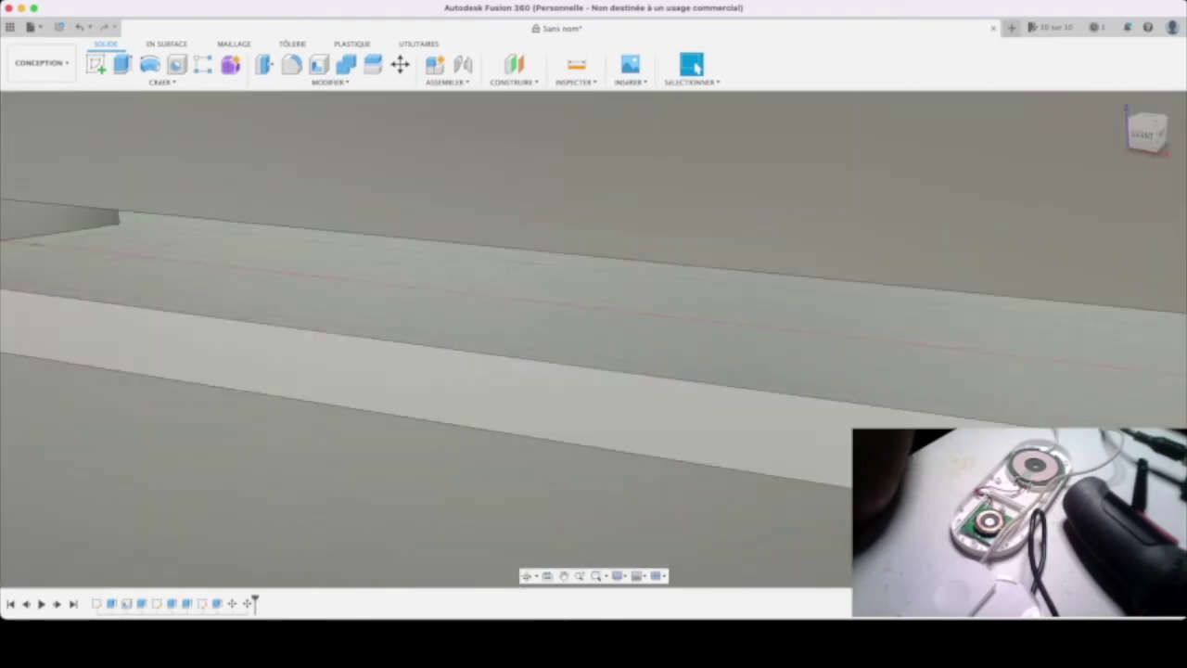
drag(771, 431, 775, 349)
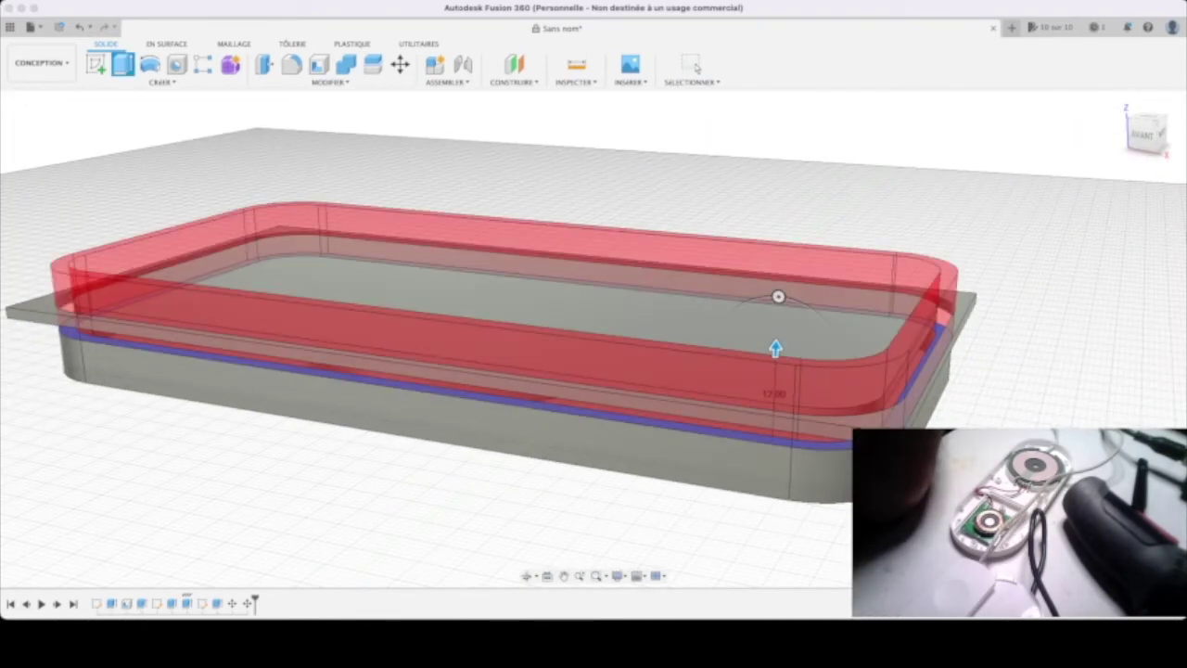
Trim the lid to the inner rim outline, check front and home views, and lower it onto the box
key(Return)
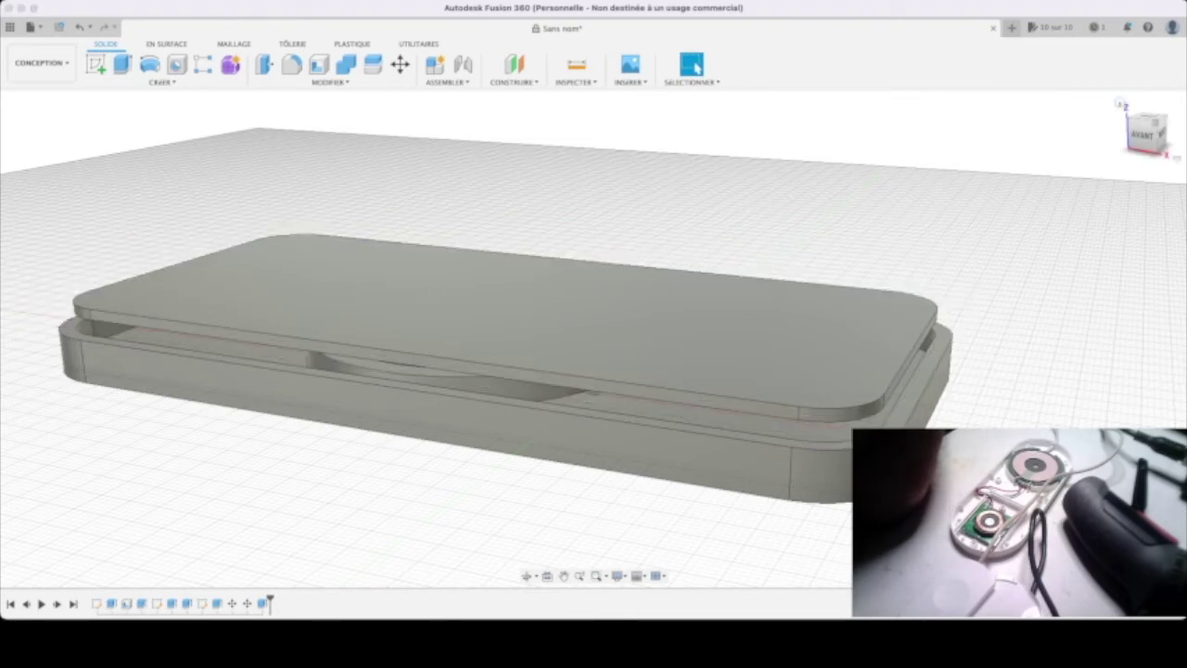
click(1147, 137)
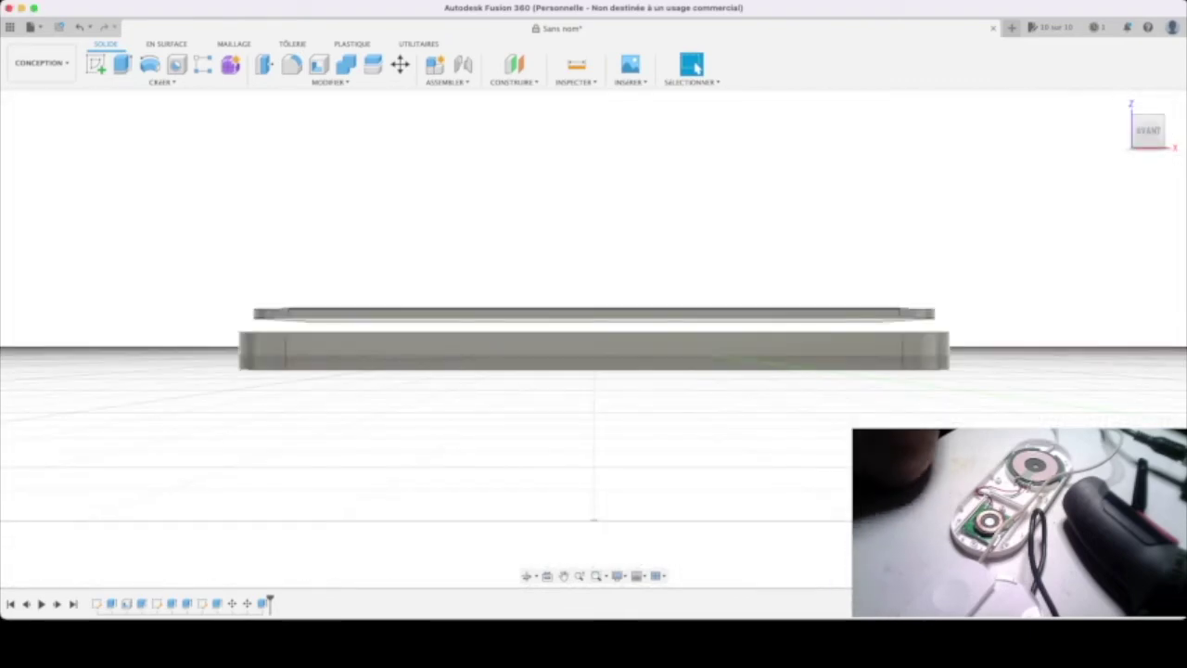
click(1163, 116)
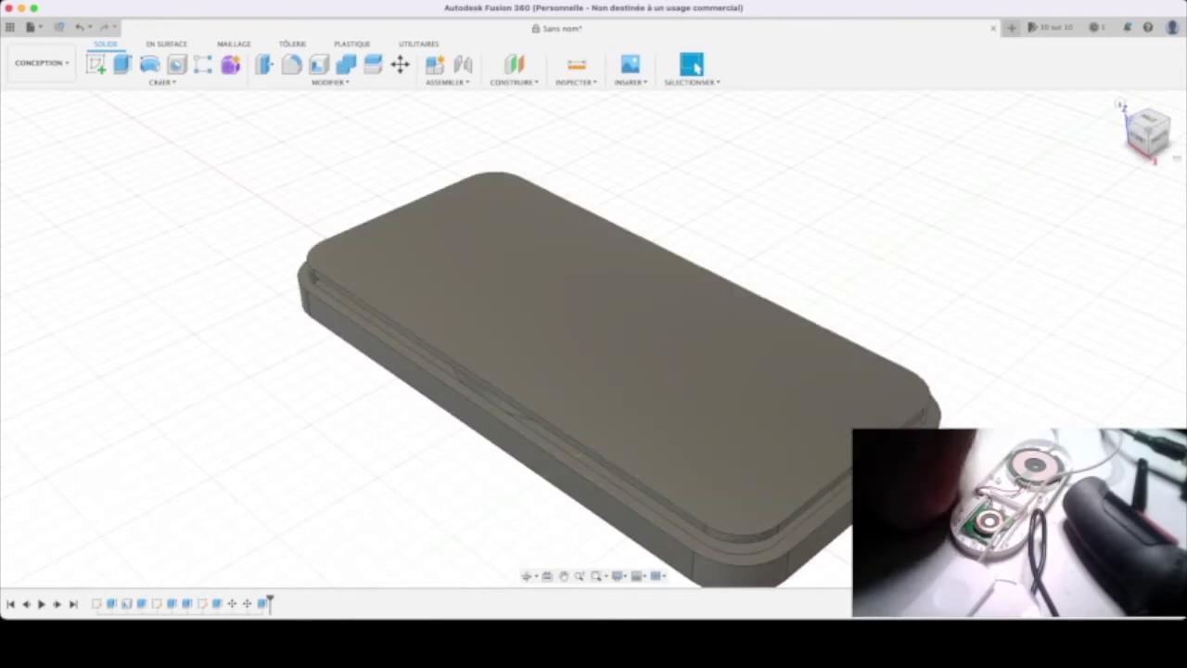
key(m)
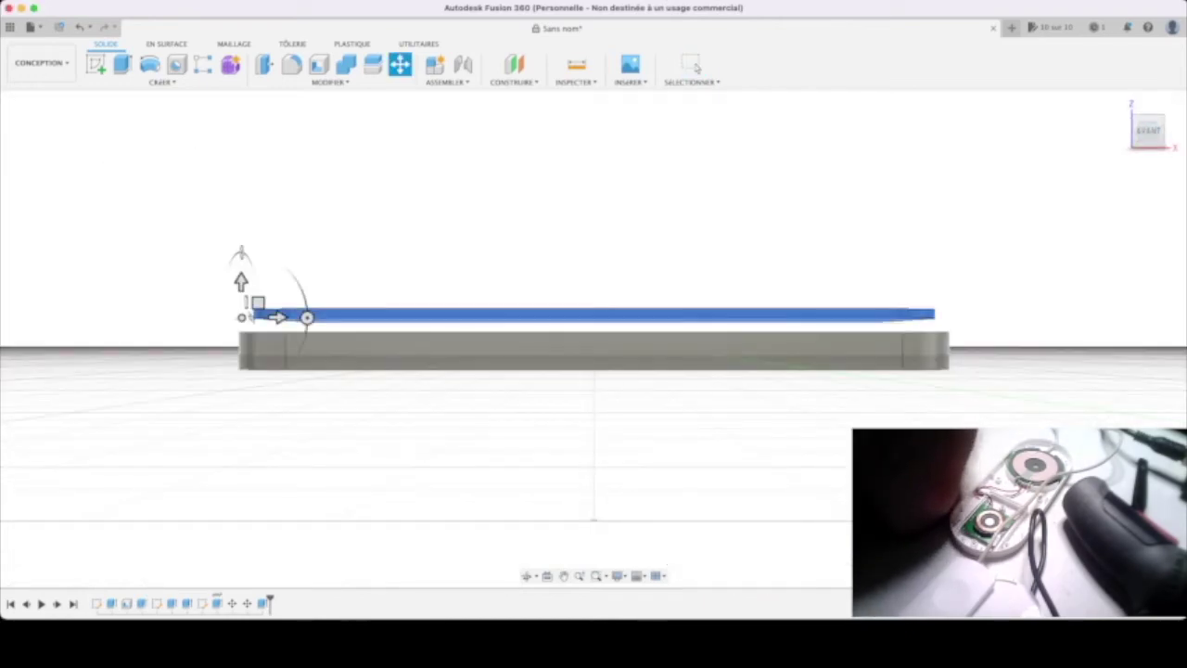
click(691, 64)
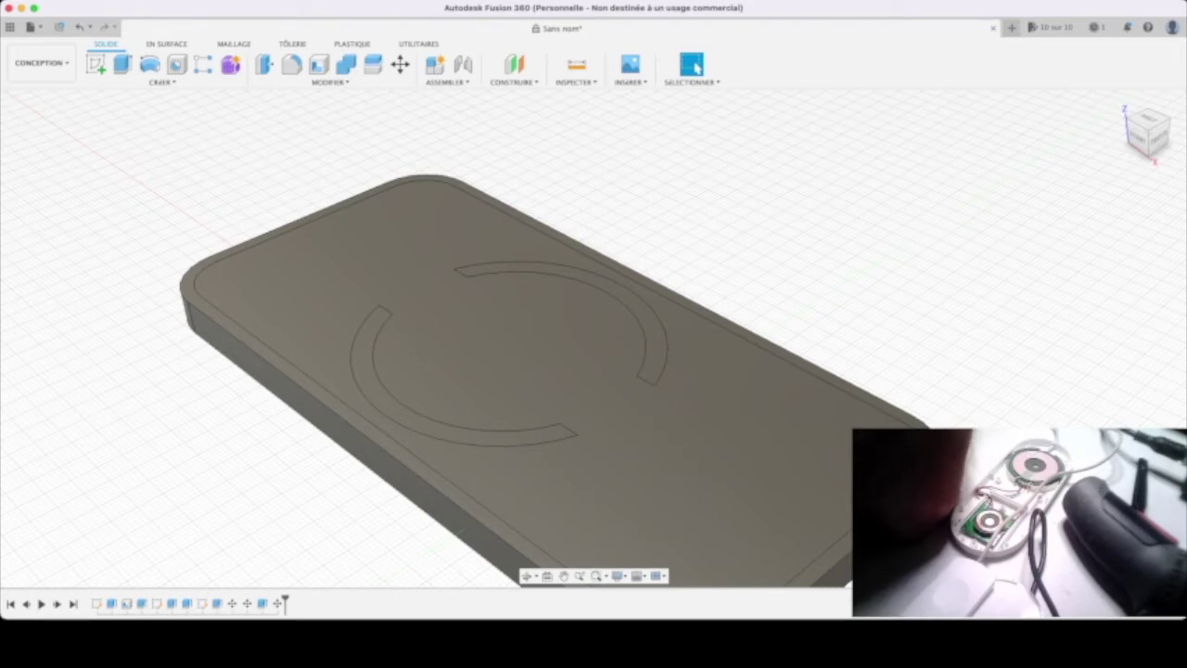
Cut both coil-holder arc shapes up into the lid as matching grooves
click(758, 527)
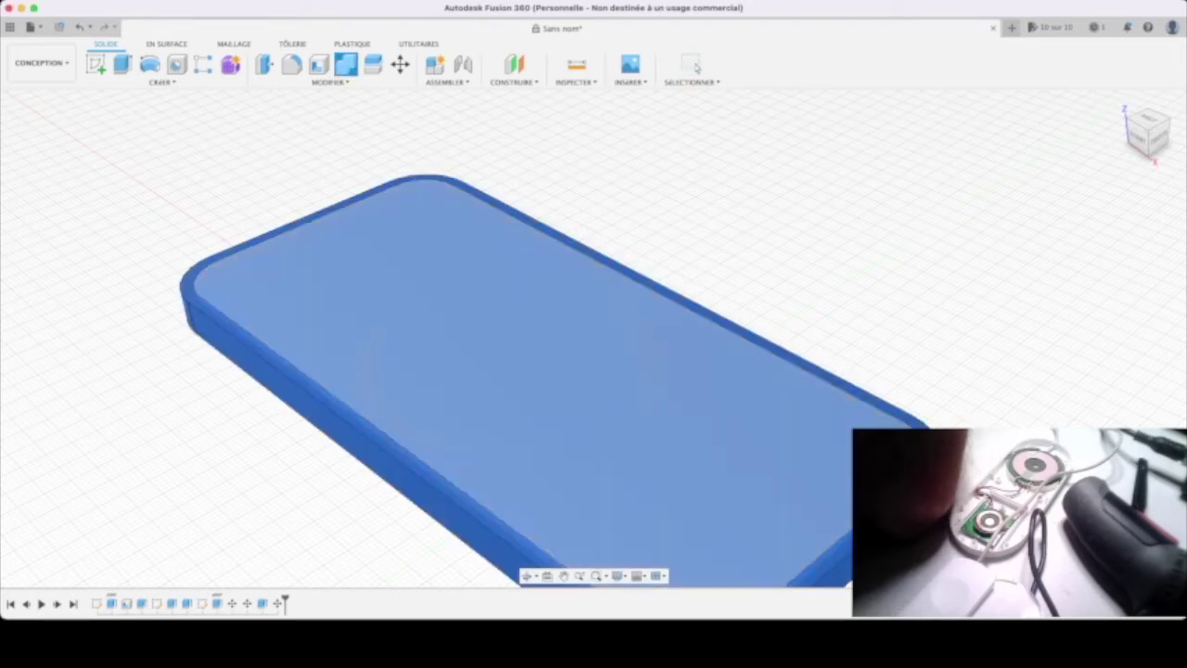
click(693, 65)
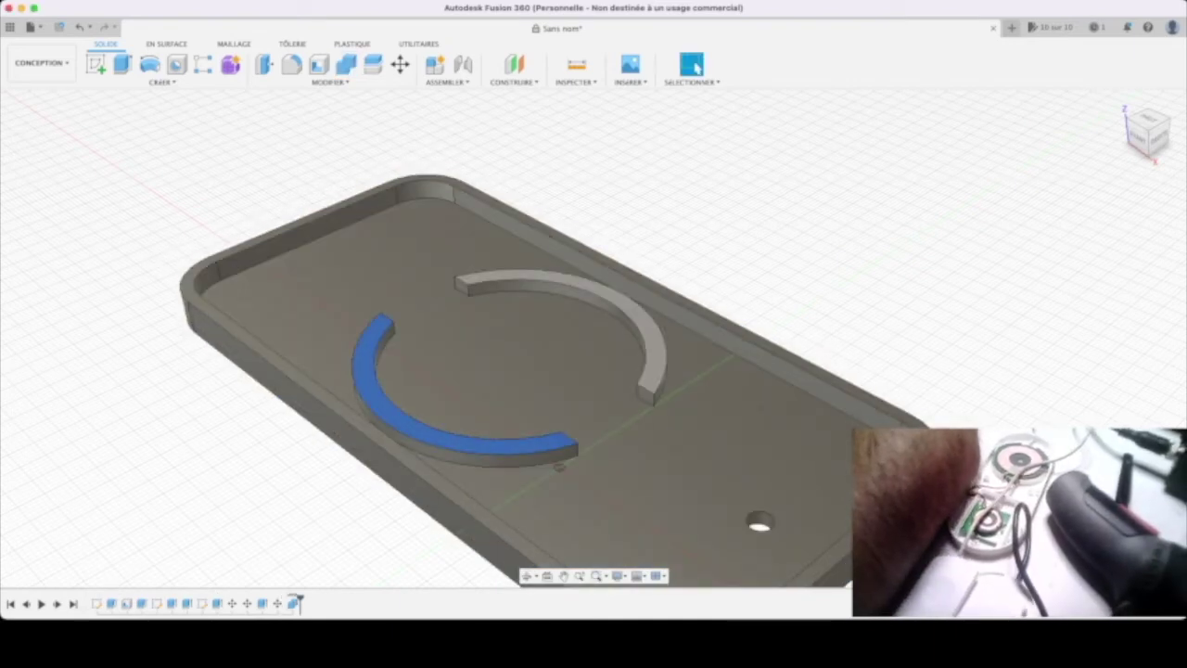
shift+click(522, 275)
key(e)
drag(522, 262, 522, 231)
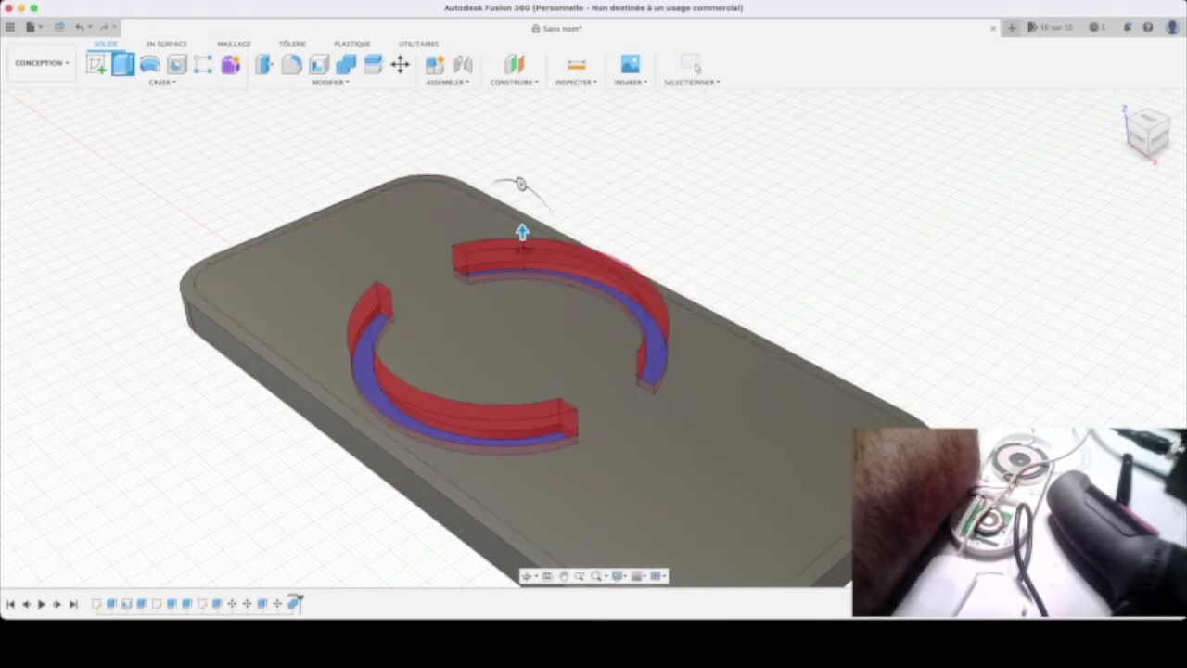
key(Return)
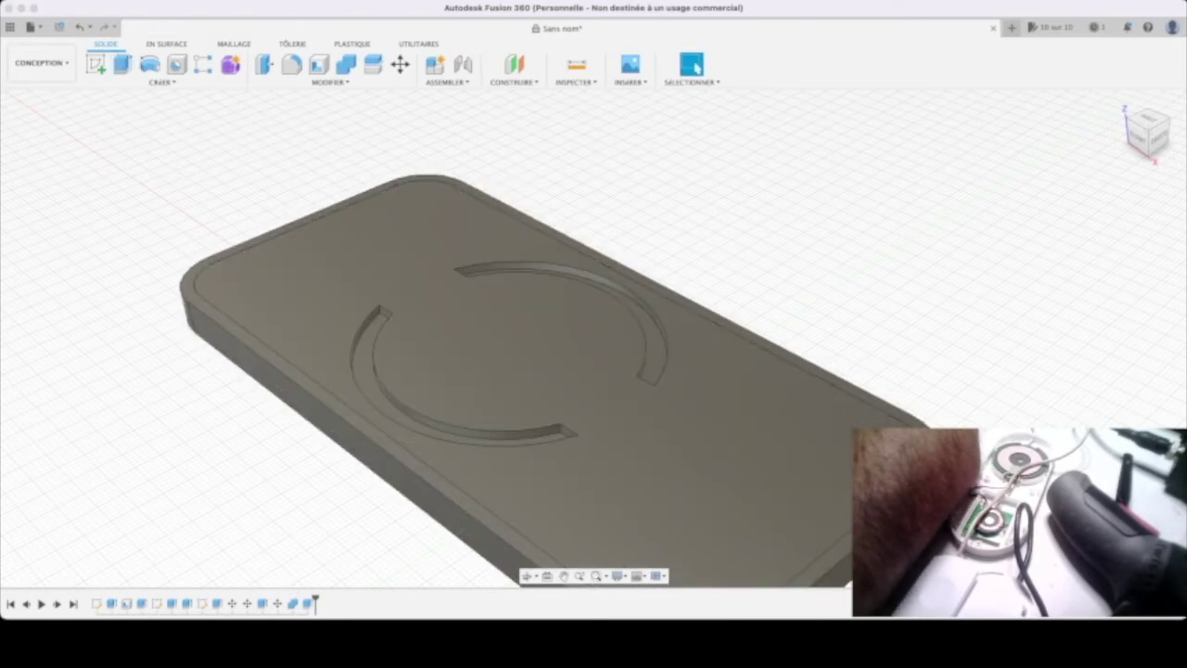
scroll(556, 380, up, 2)
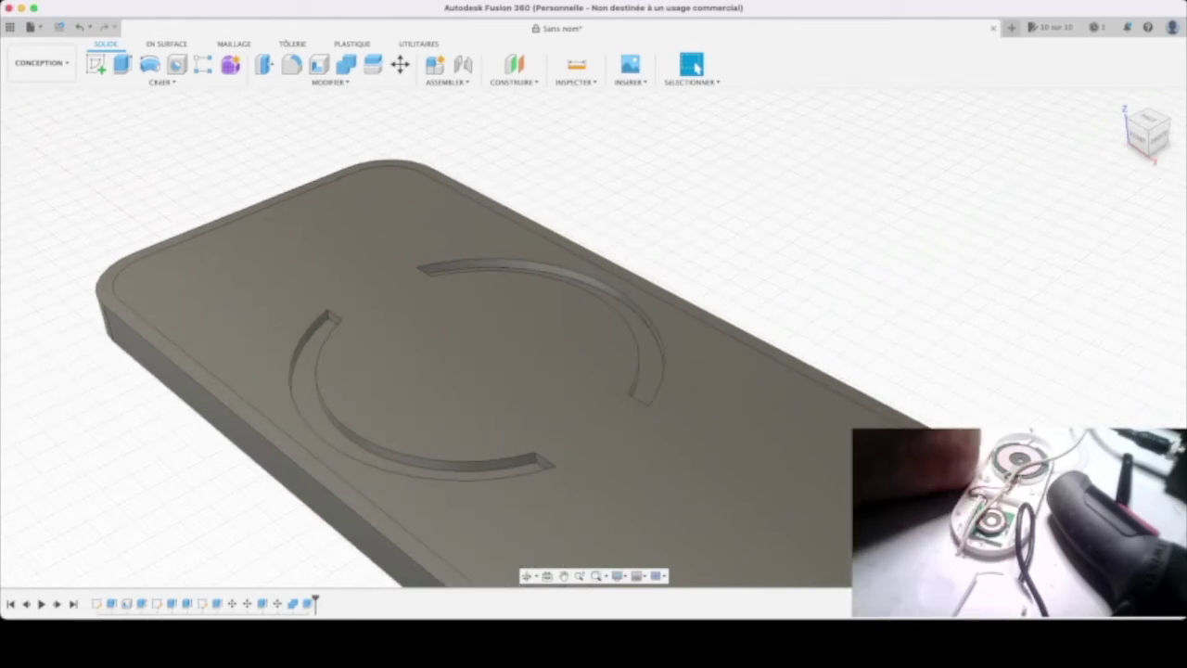
click(1148, 119)
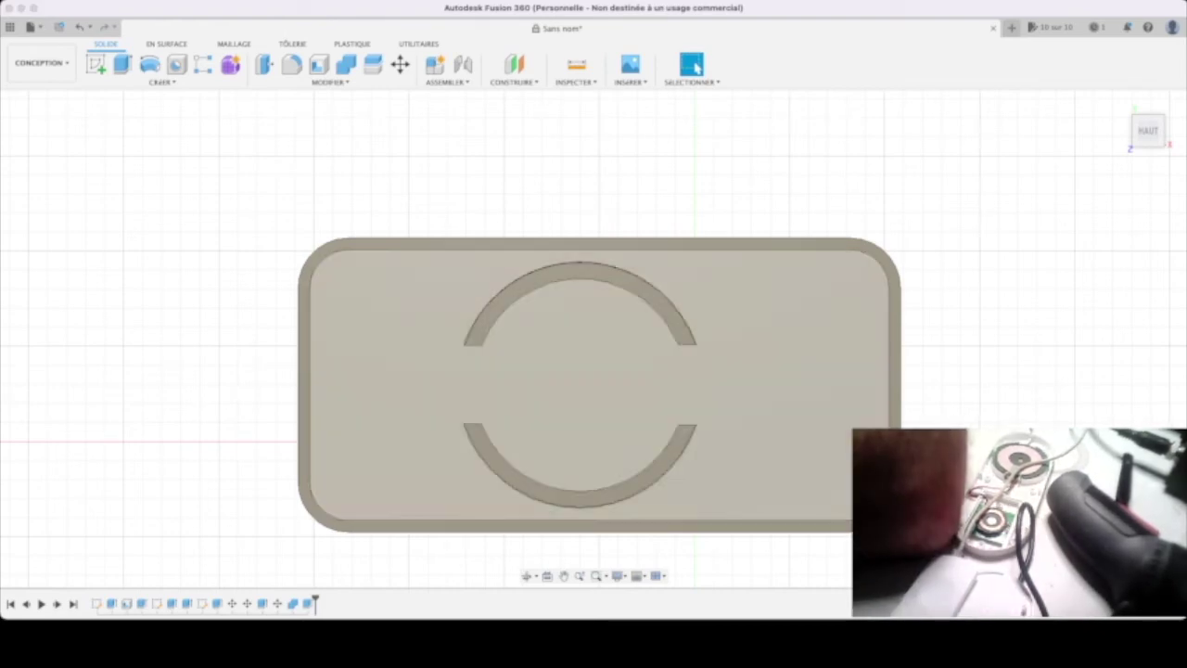
Sketch a small circle in the top-left corner of the box floor
click(826, 384)
click(826, 384)
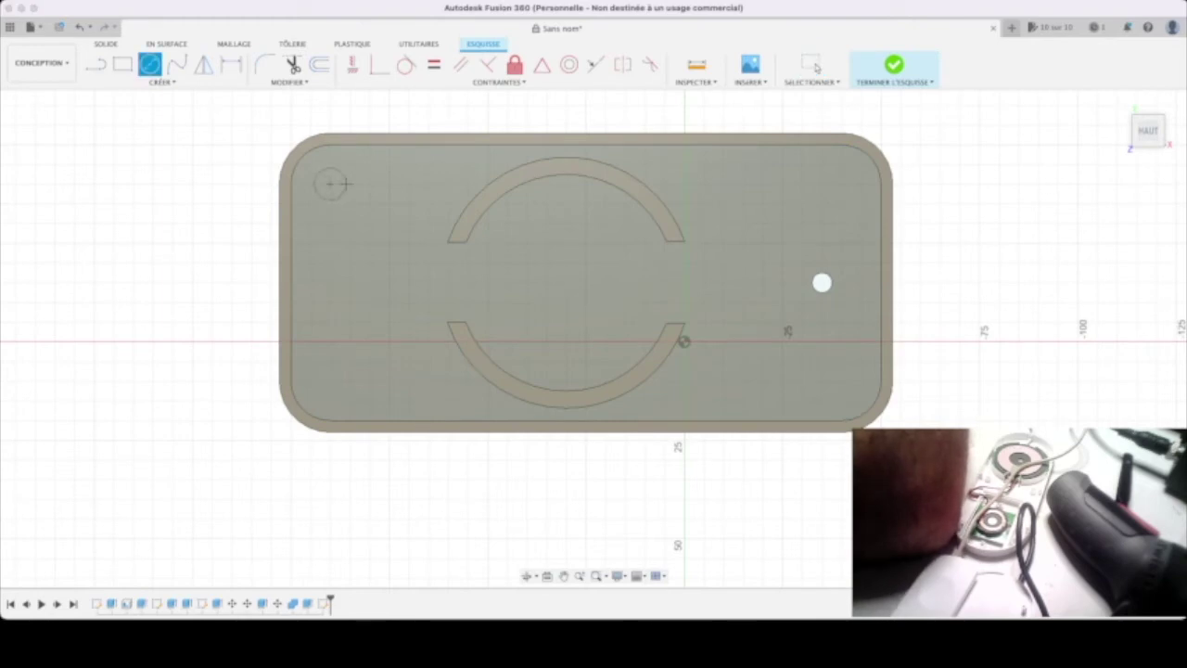
click(343, 183)
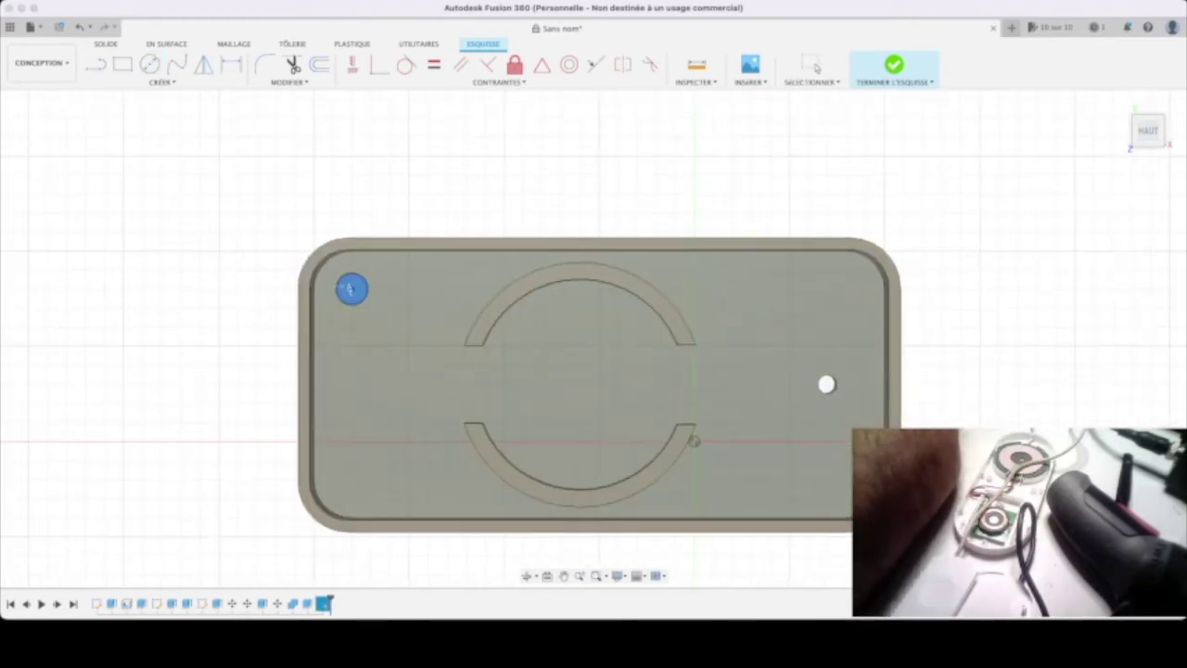
click(894, 65)
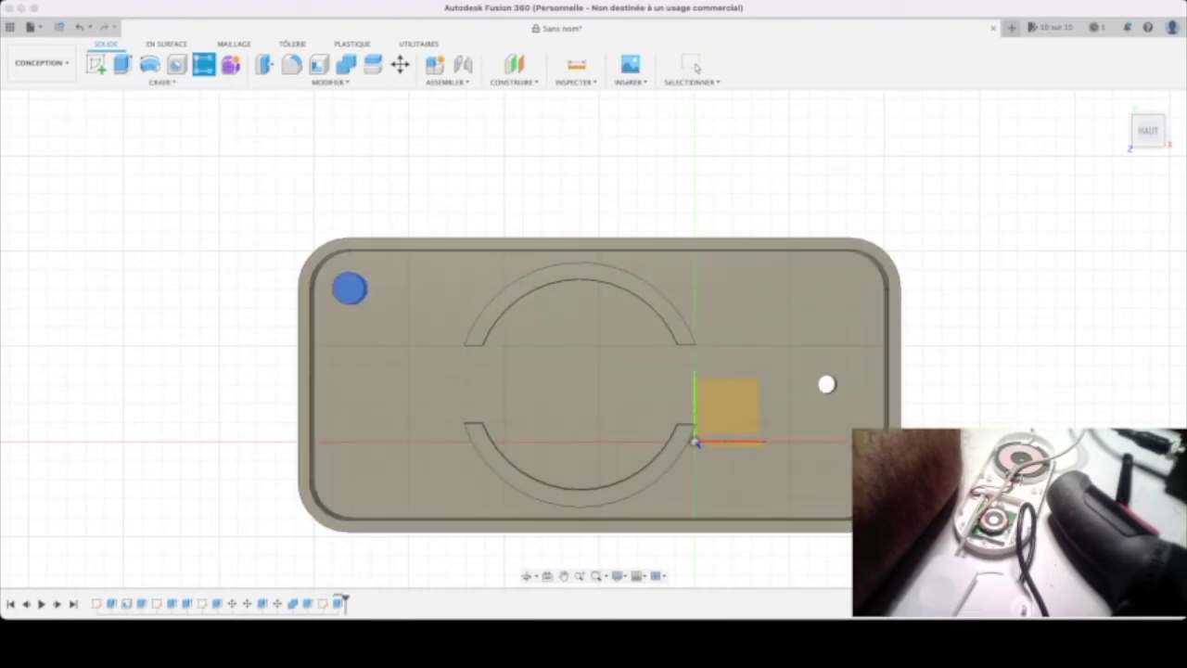
Rectangular-pattern the corner post across and down to fill all four corners
drag(353, 289, 860, 287)
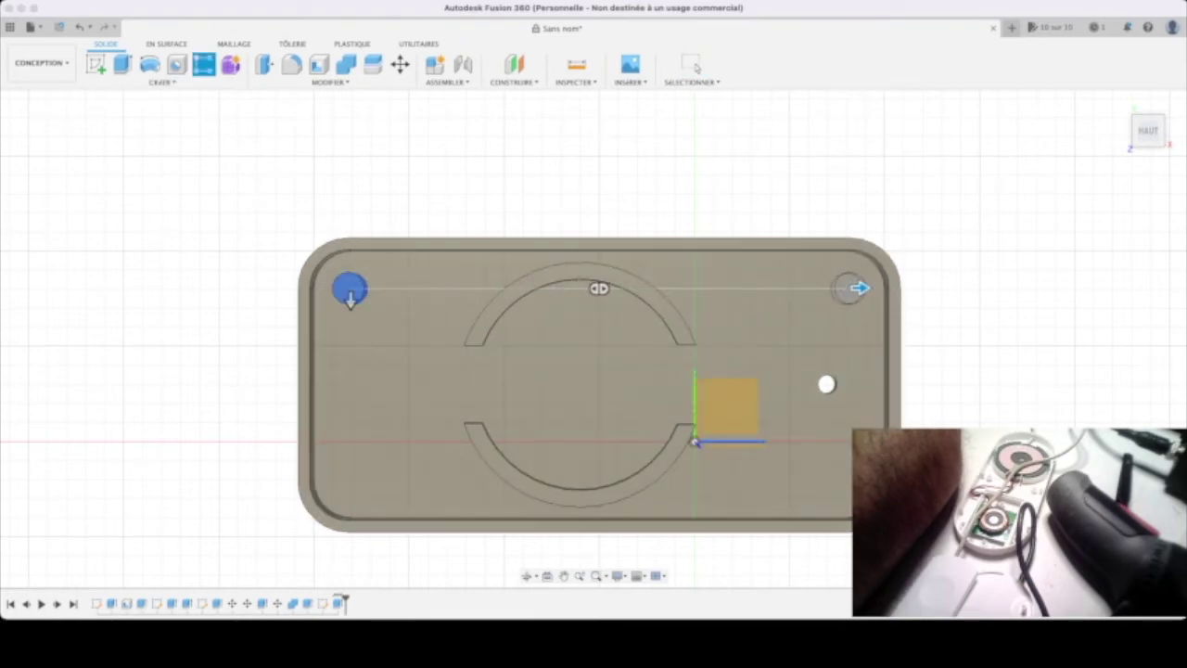
drag(349, 297, 350, 491)
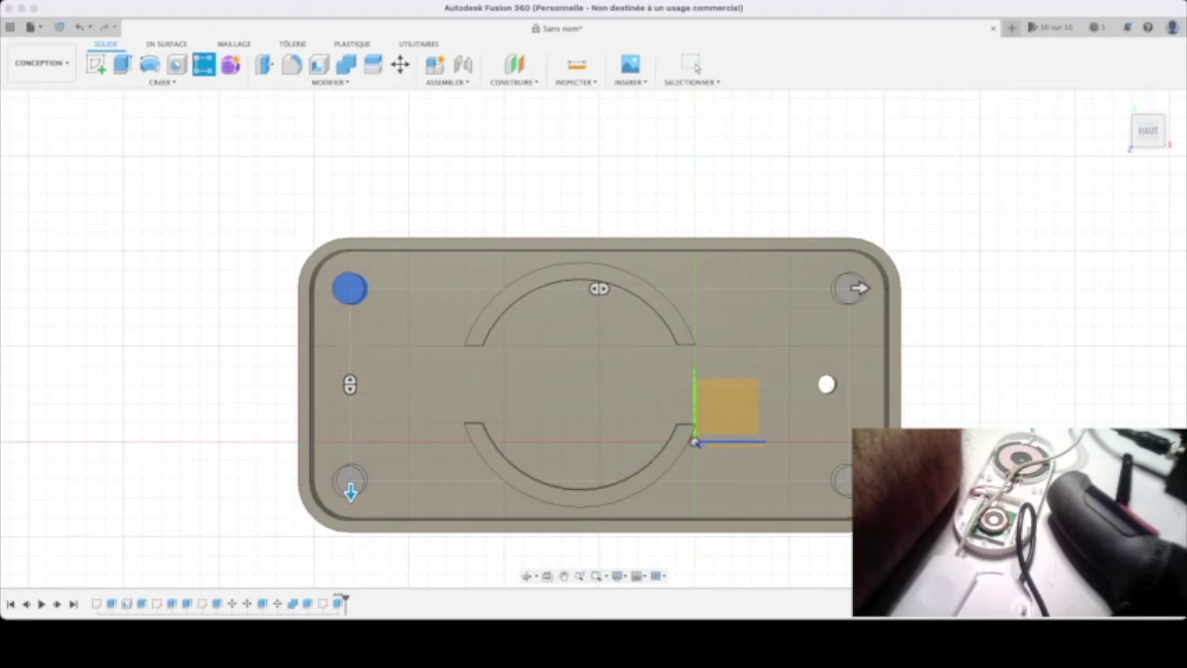
key(Return)
click(1119, 103)
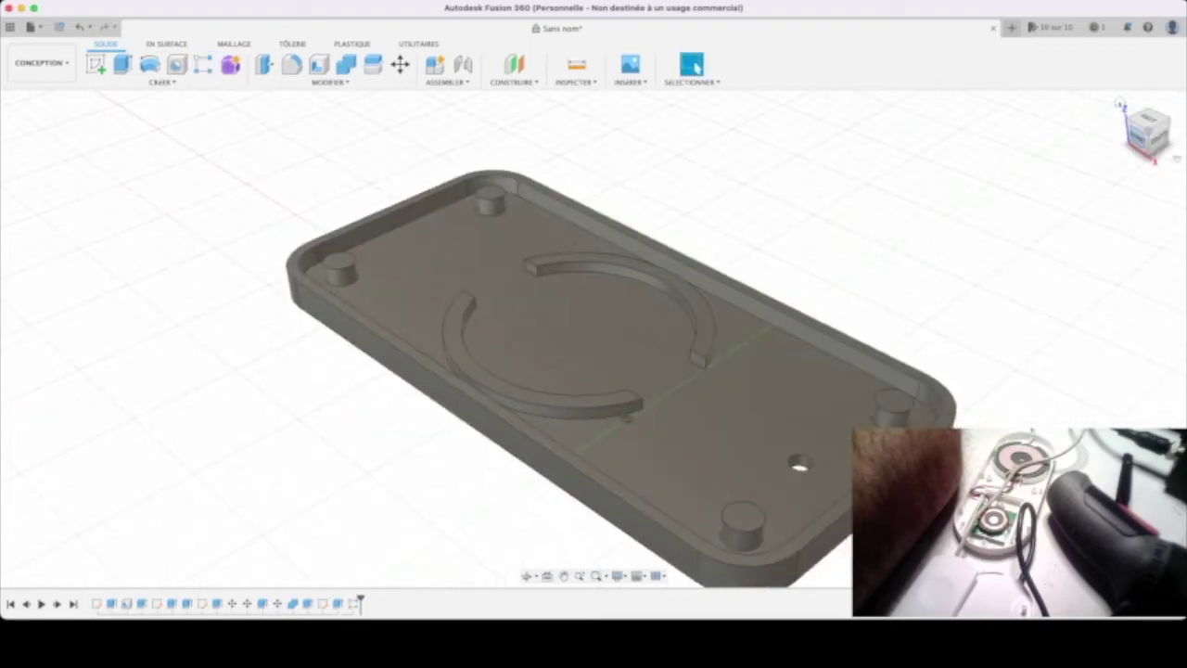
click(1143, 137)
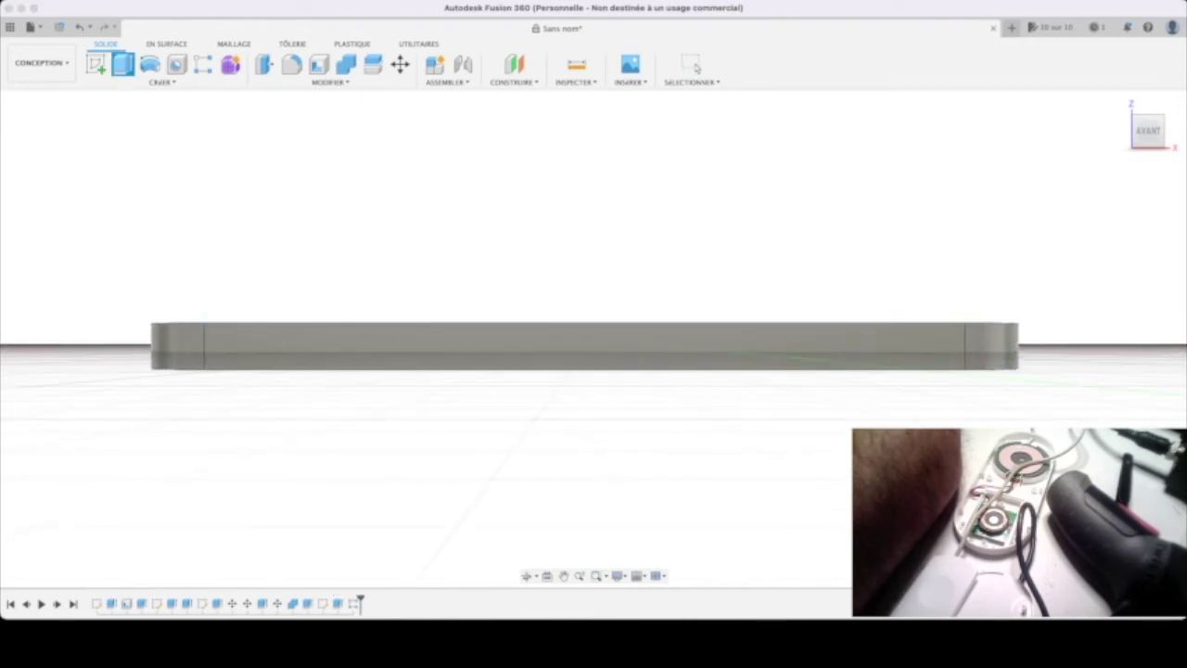
Move the part, then apply a modify operation to the box body
key(m)
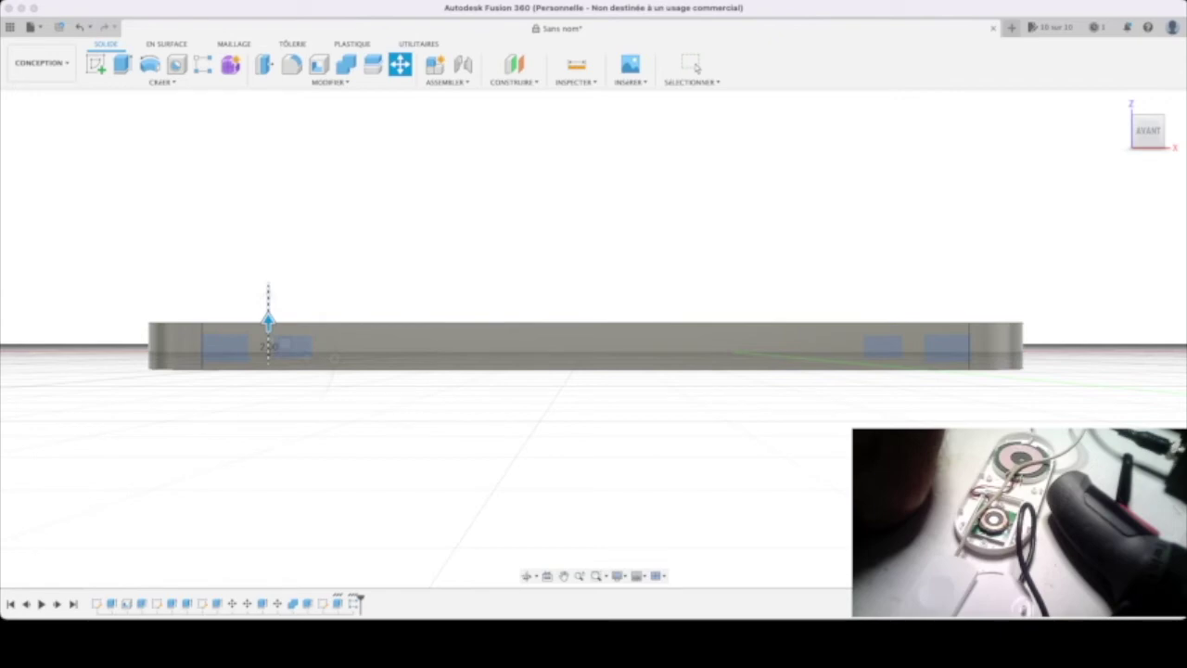
click(694, 64)
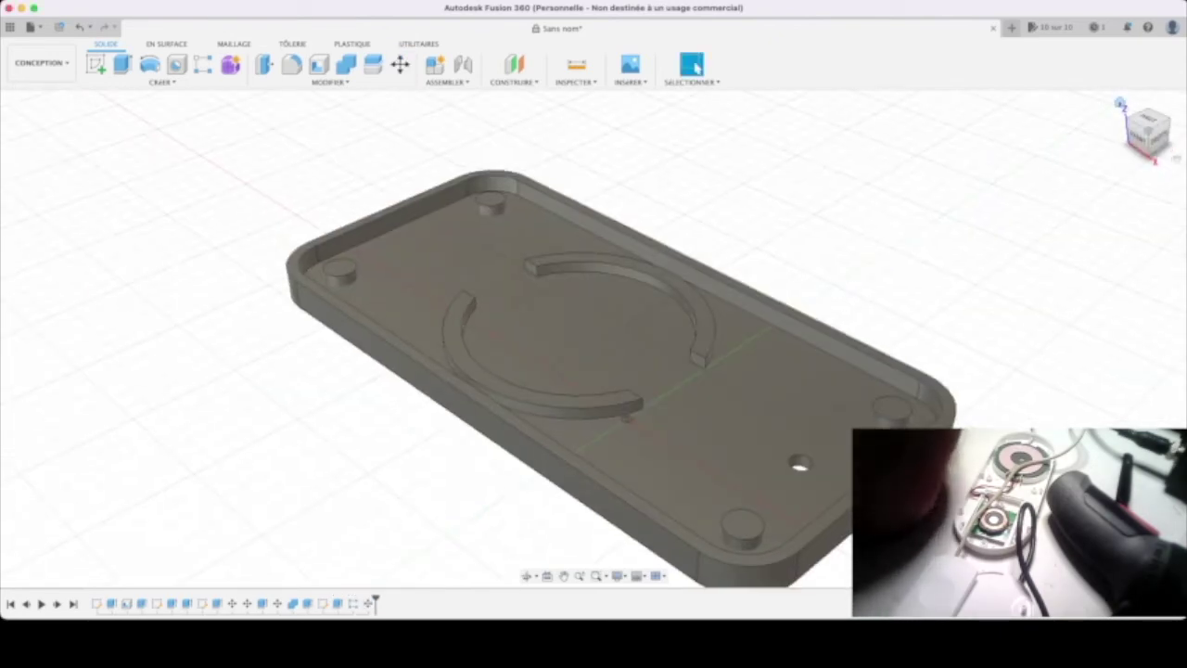
key(s)
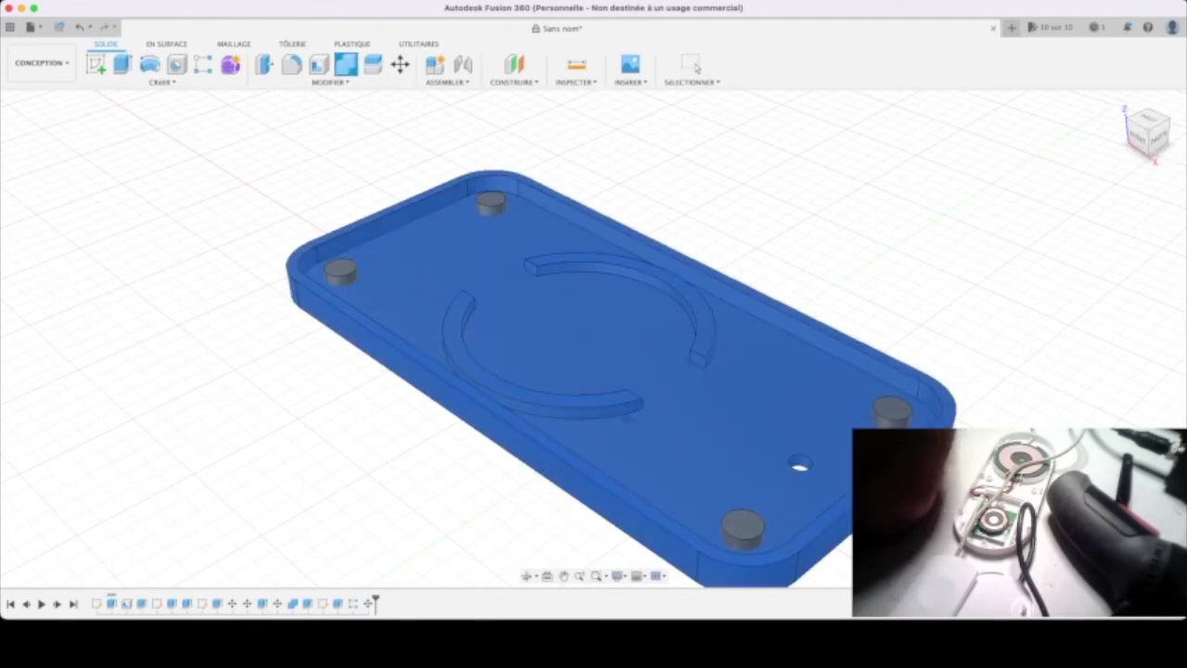
click(693, 65)
In front view, raise the grooved lid plate 1.20 on Z and apply Modify again
click(1139, 135)
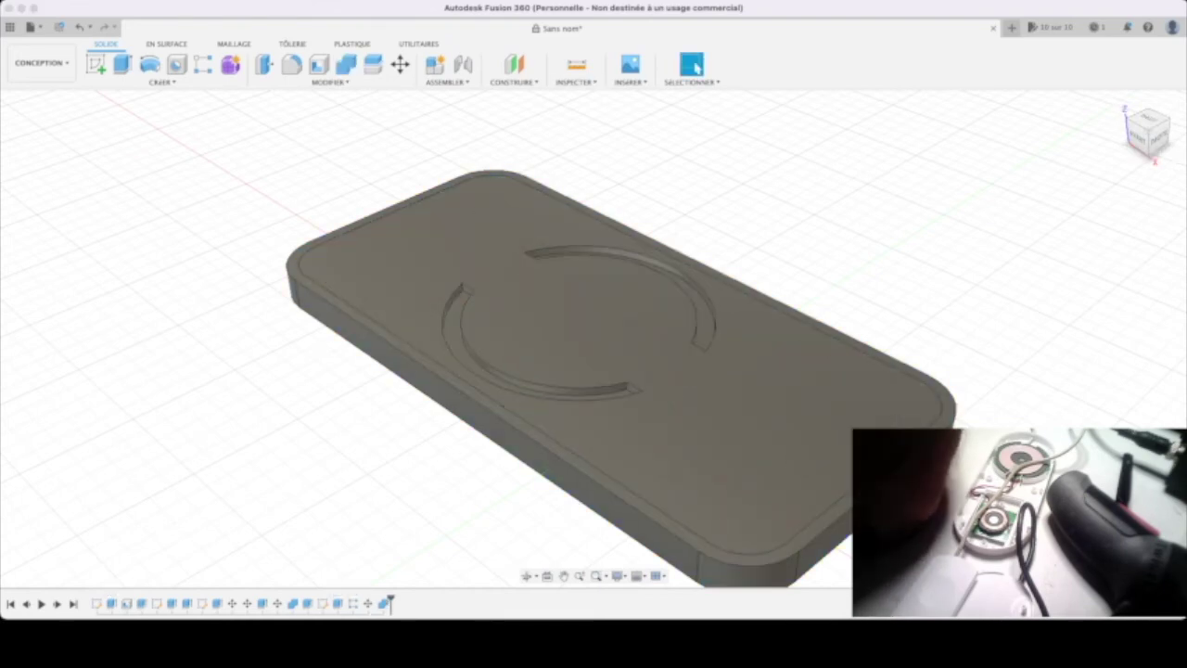
click(1139, 136)
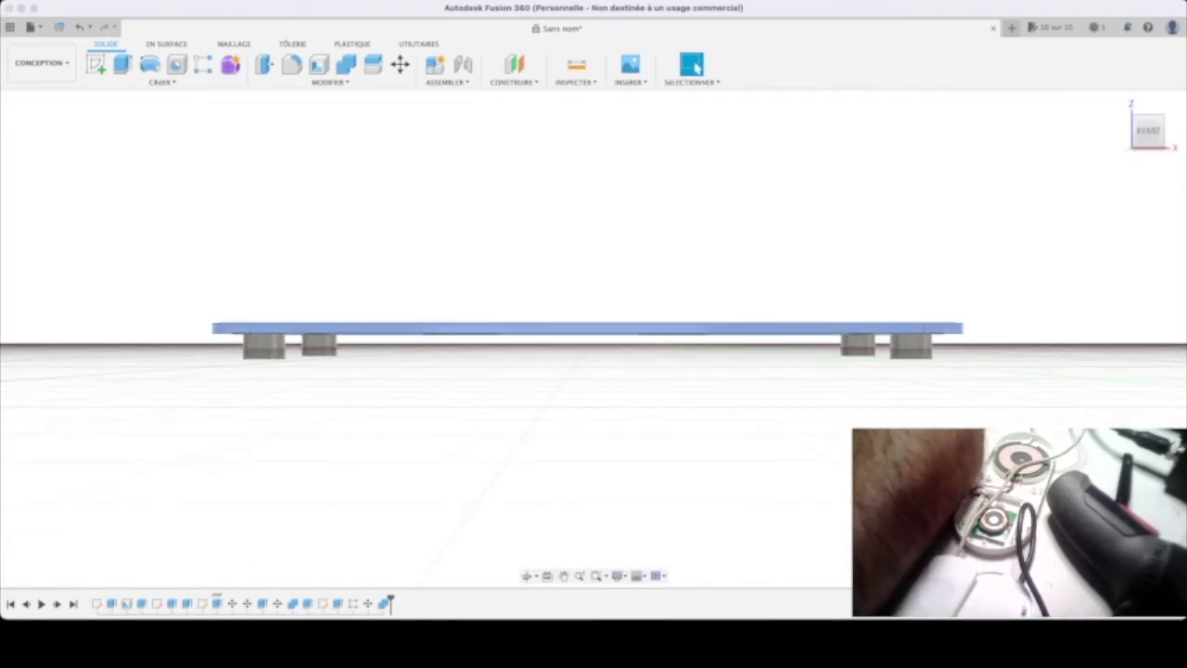
key(m)
scroll(594, 352, up, 5)
middle_drag(118, 313, 393, 392)
drag(394, 400, 394, 392)
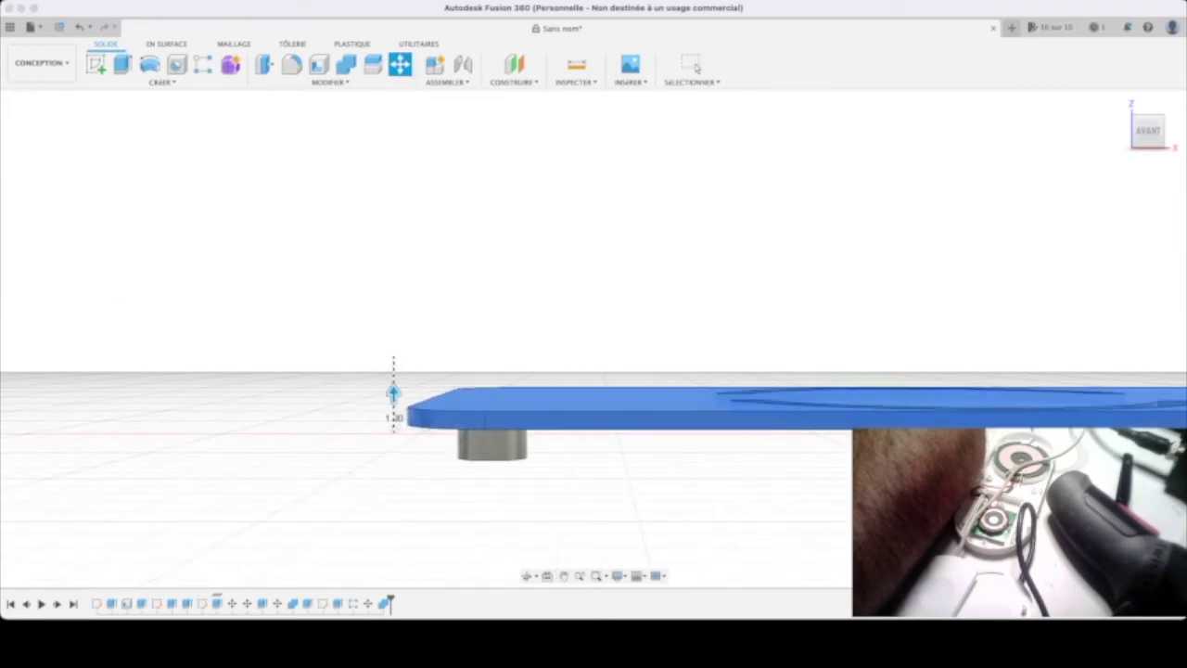
key(Return)
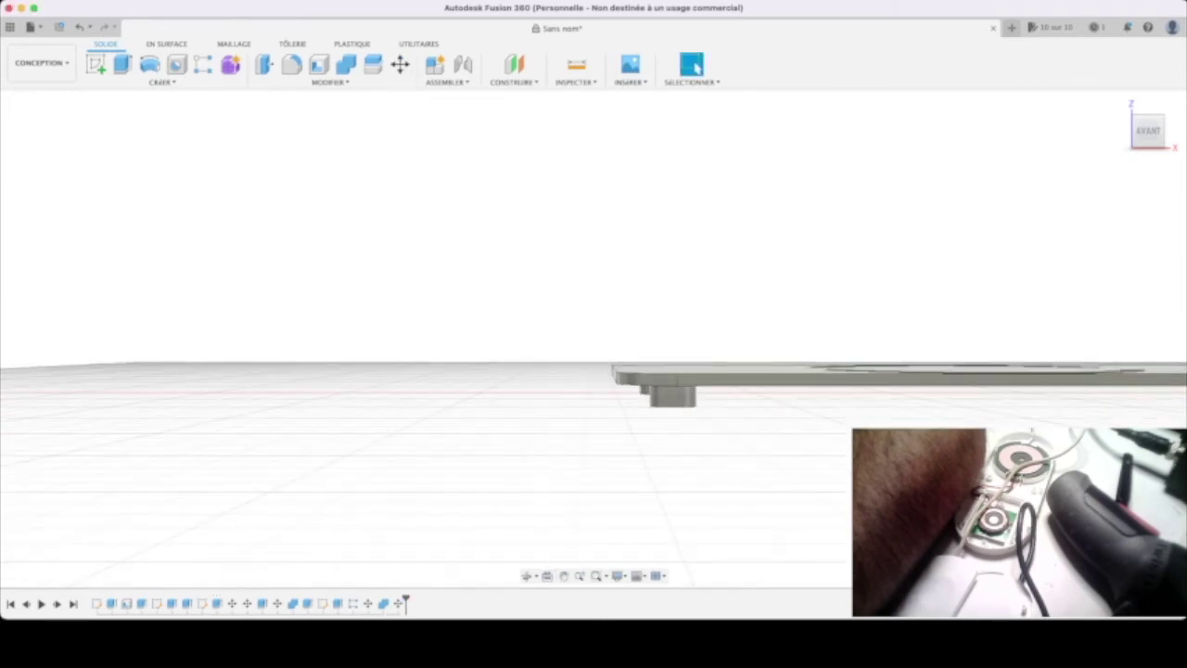
key(F6)
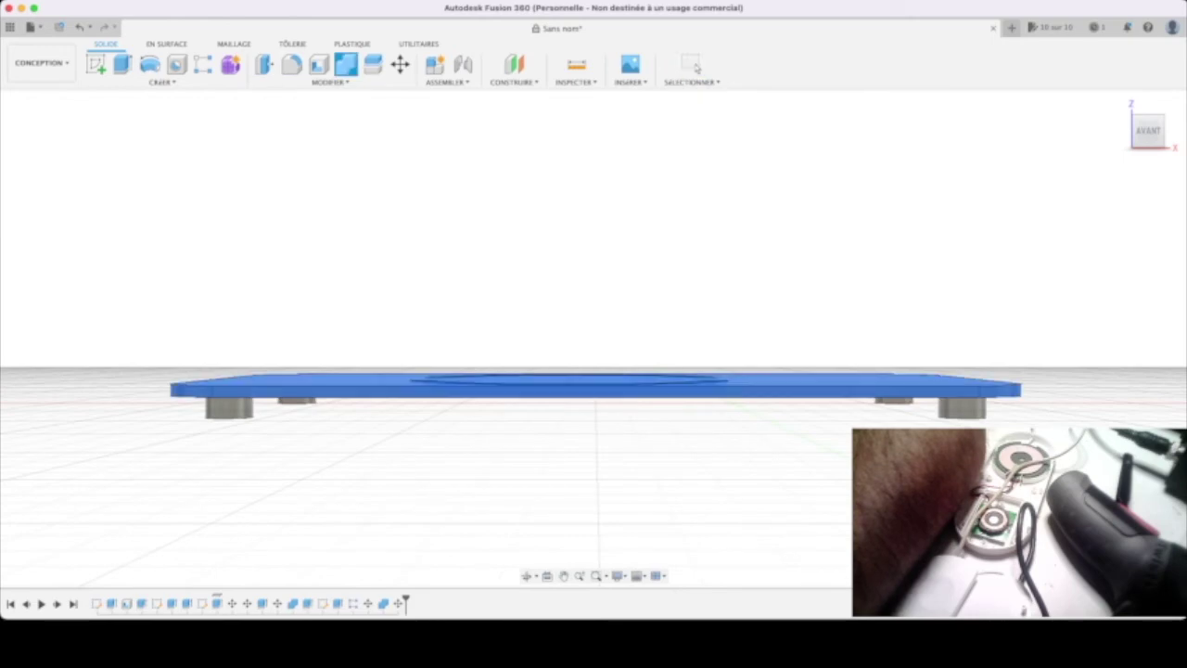
click(694, 67)
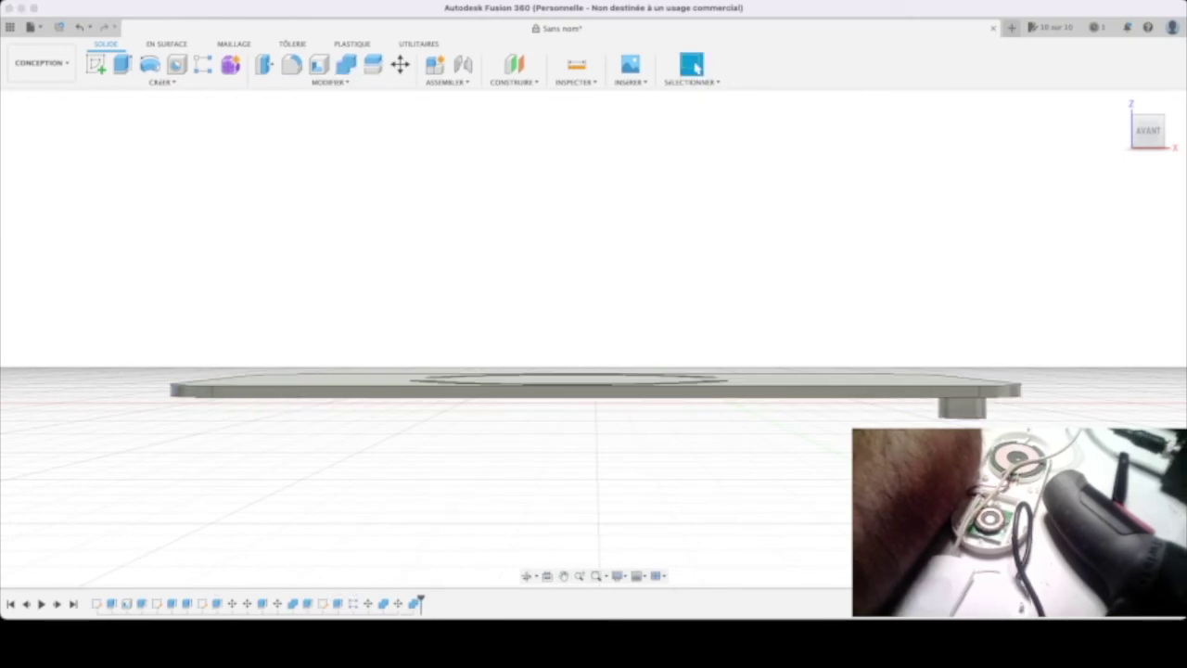
Check the raised lid plate from above and begin a new sketch
shift+middle_drag(593, 339, 594, 366)
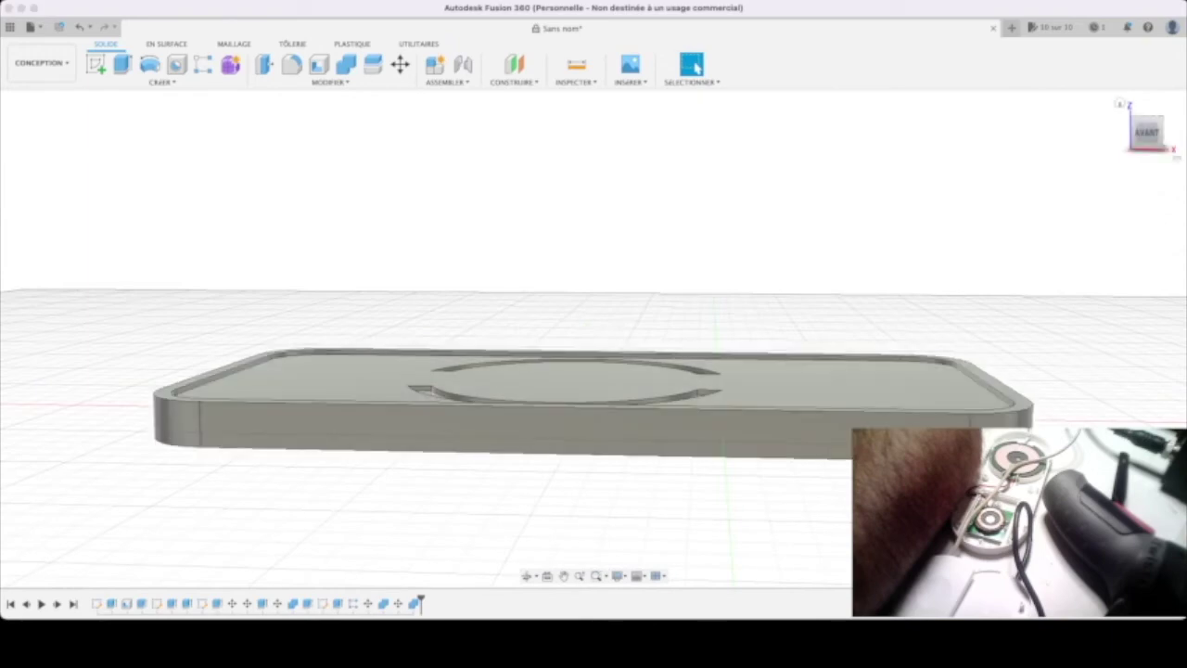
mouse_move(593, 371)
shift+middle_down()
mouse_move(594, 348)
mouse_move(594, 380)
shift+middle_up()
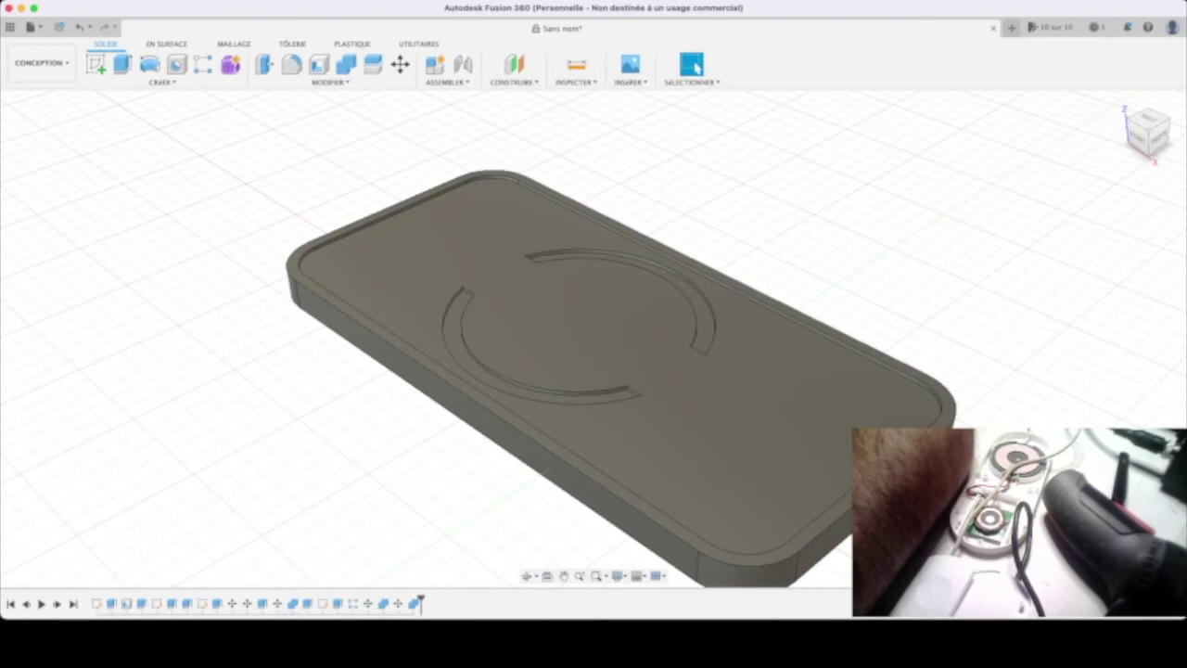
key(s)
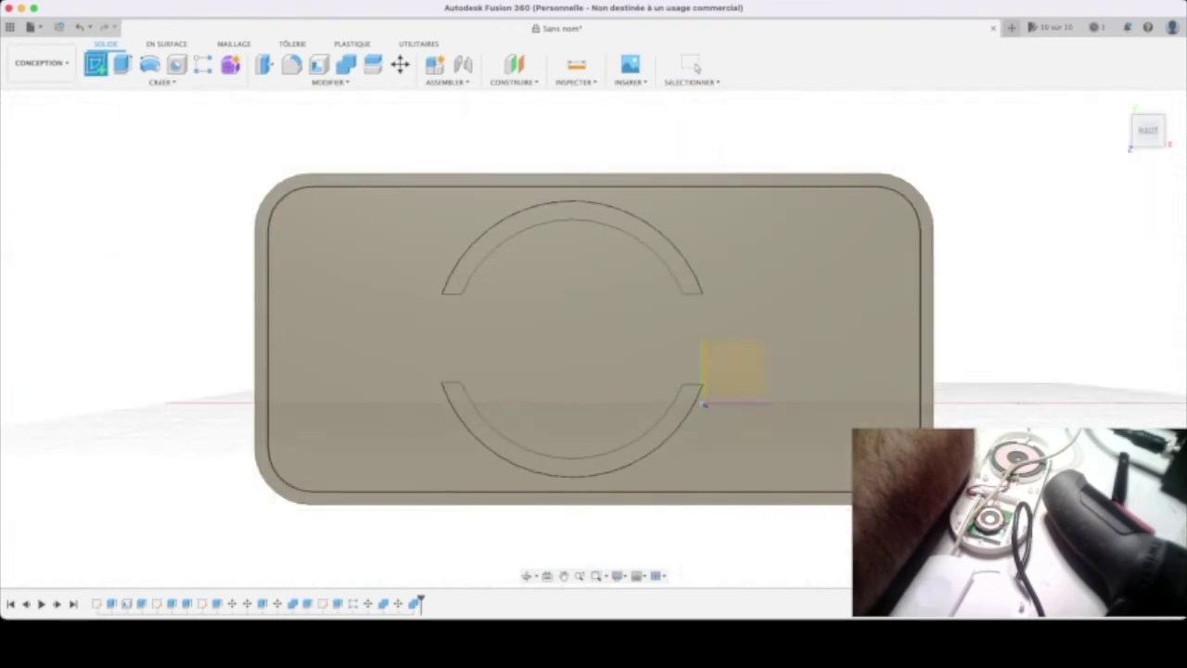
Sketch centred text 'IPHONE recharge à induction' across the lid's top end and finish the sketch
click(538, 383)
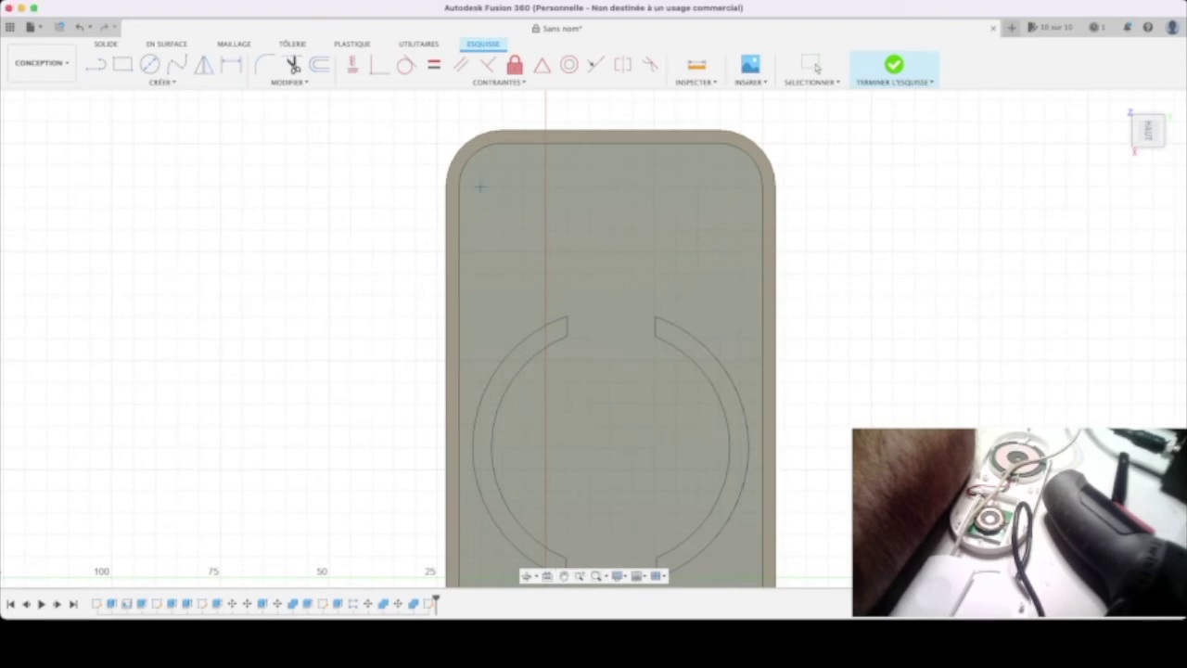
click(739, 236)
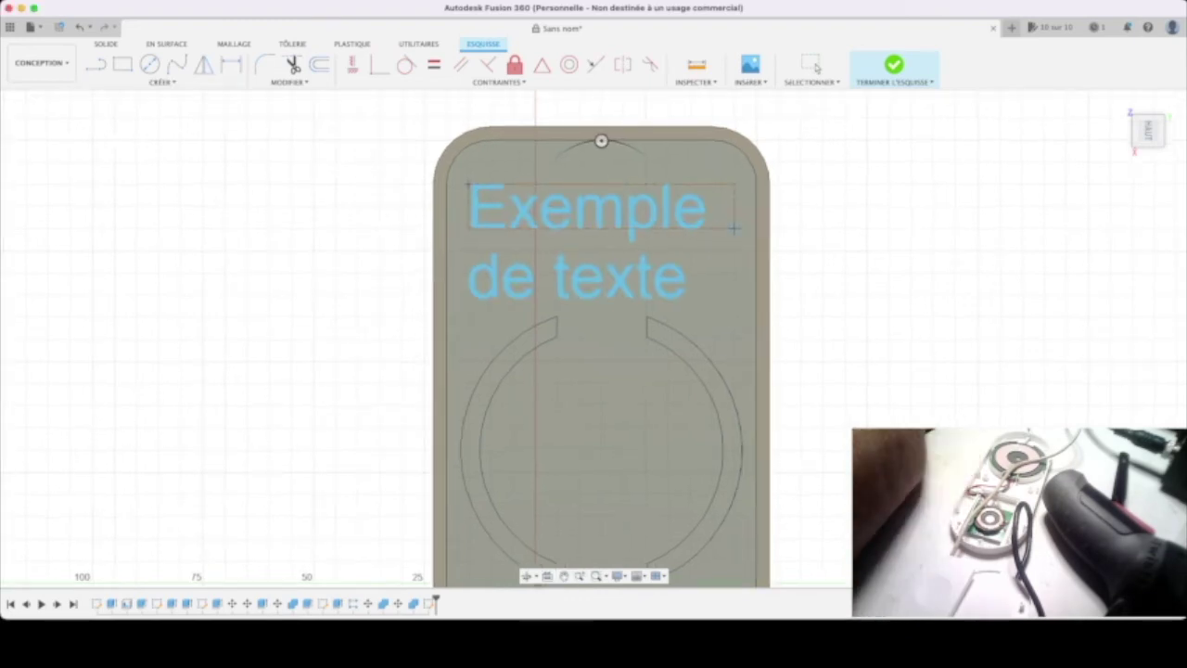
key(Escape)
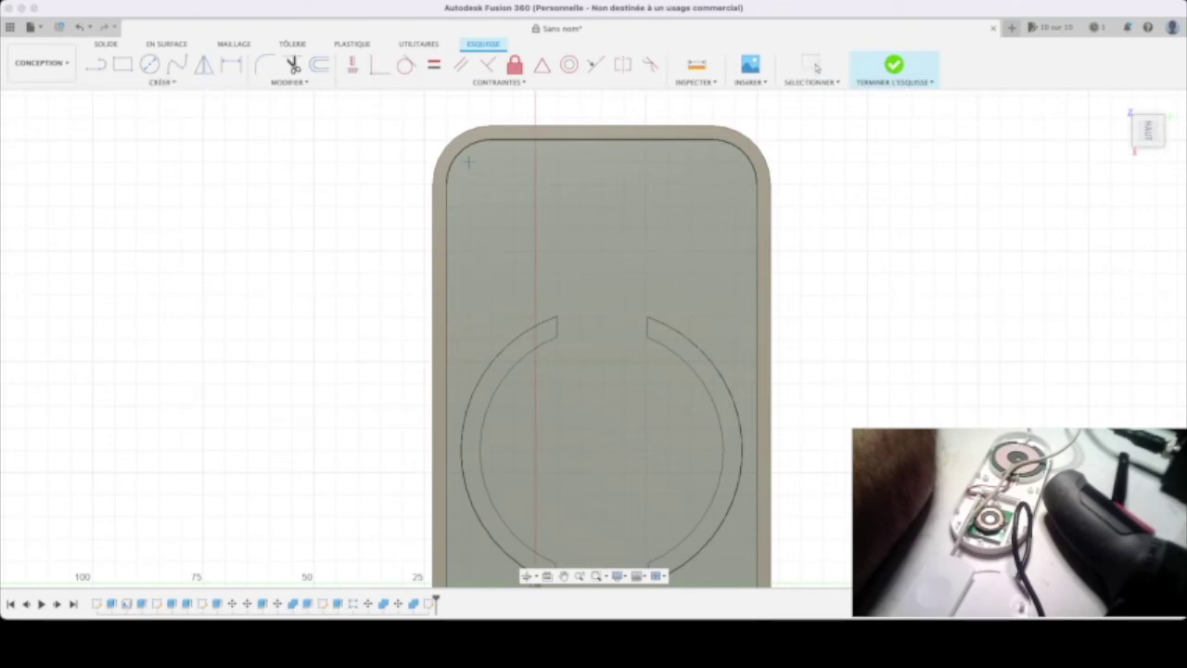
click(735, 227)
text(IPHONE)
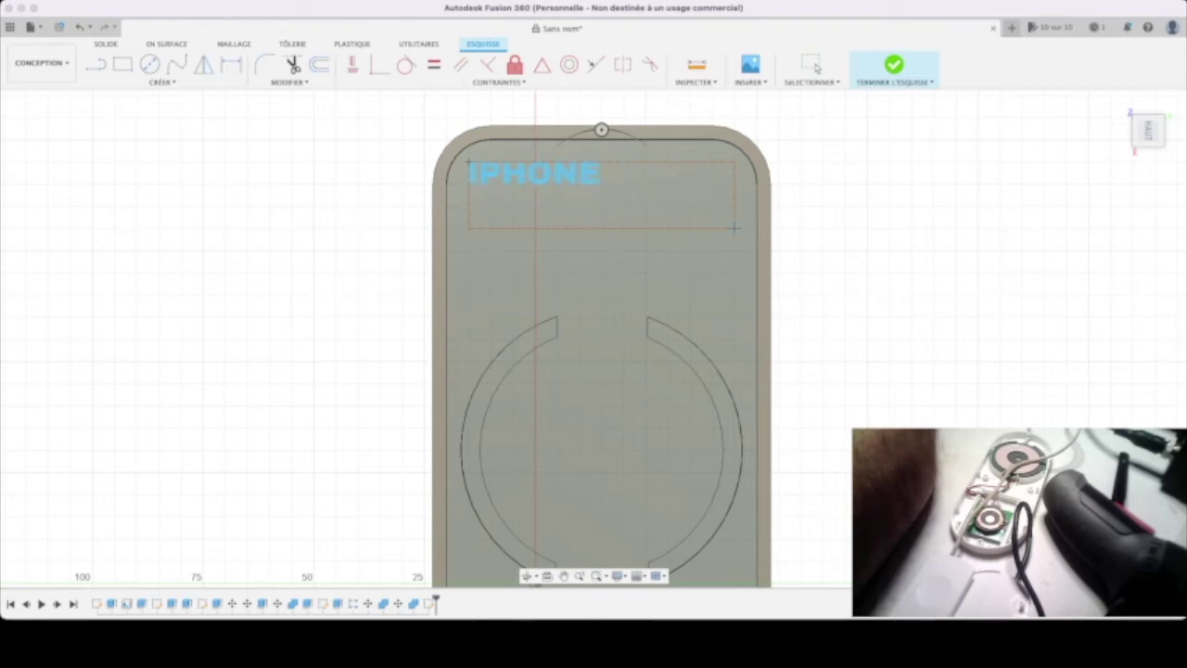
text(supp)
key(BackSpace)
key(BackSpace)
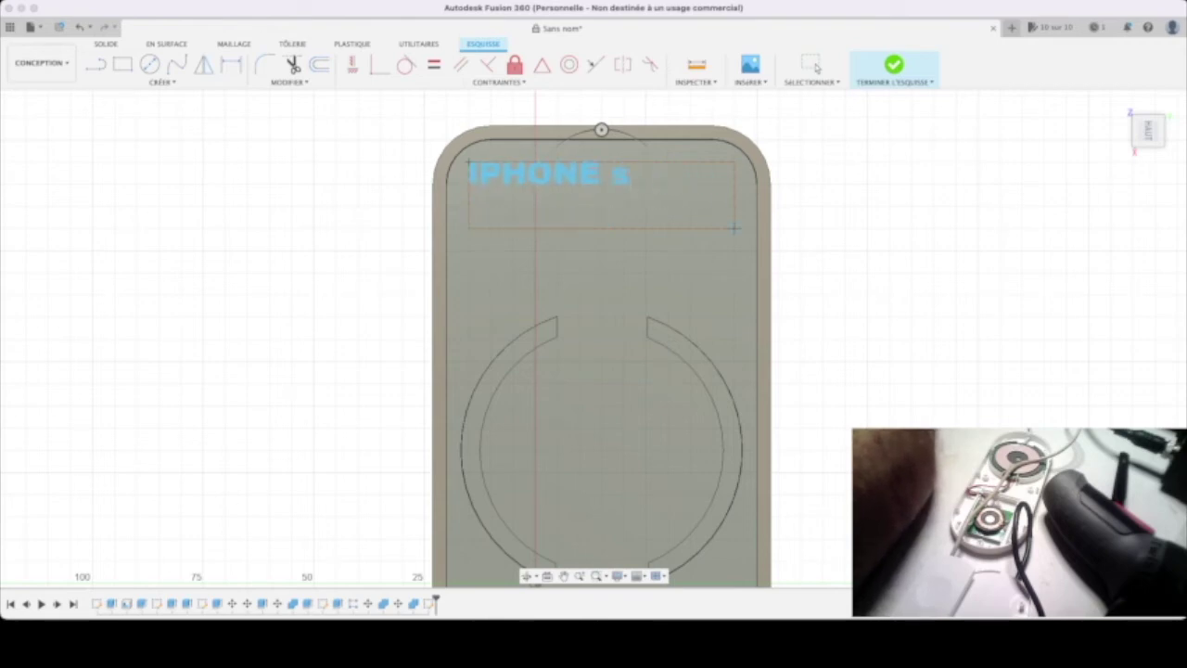
text(rechargeable)
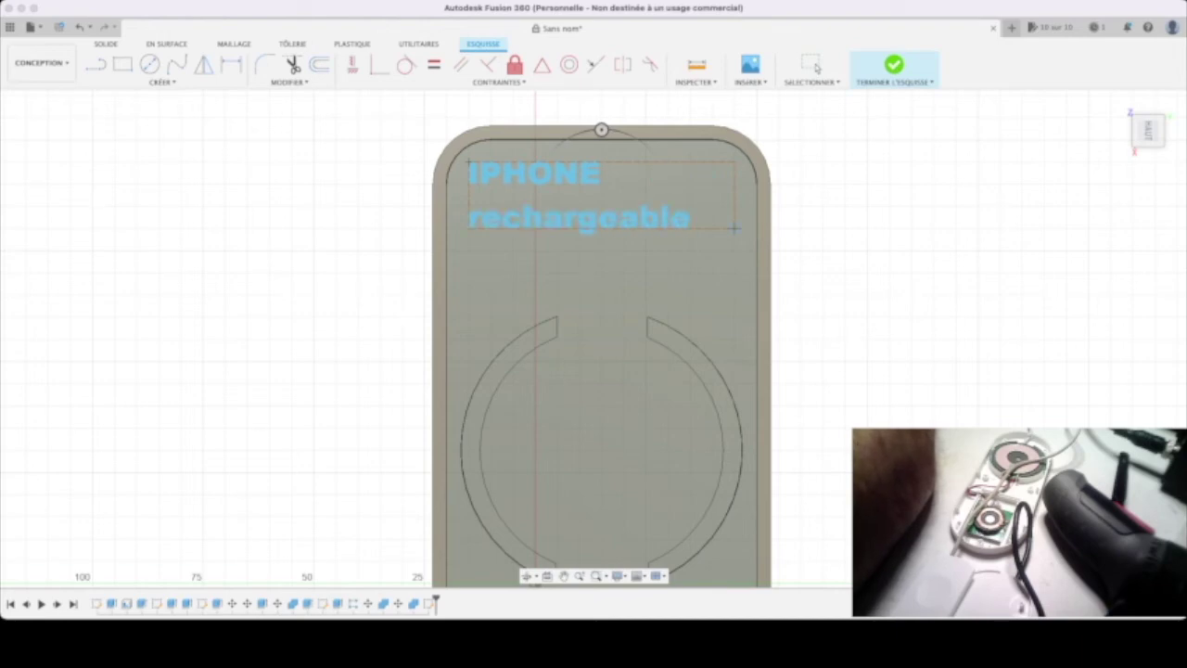
key(BackSpace)
key(BackSpace)
key(BackSpace)
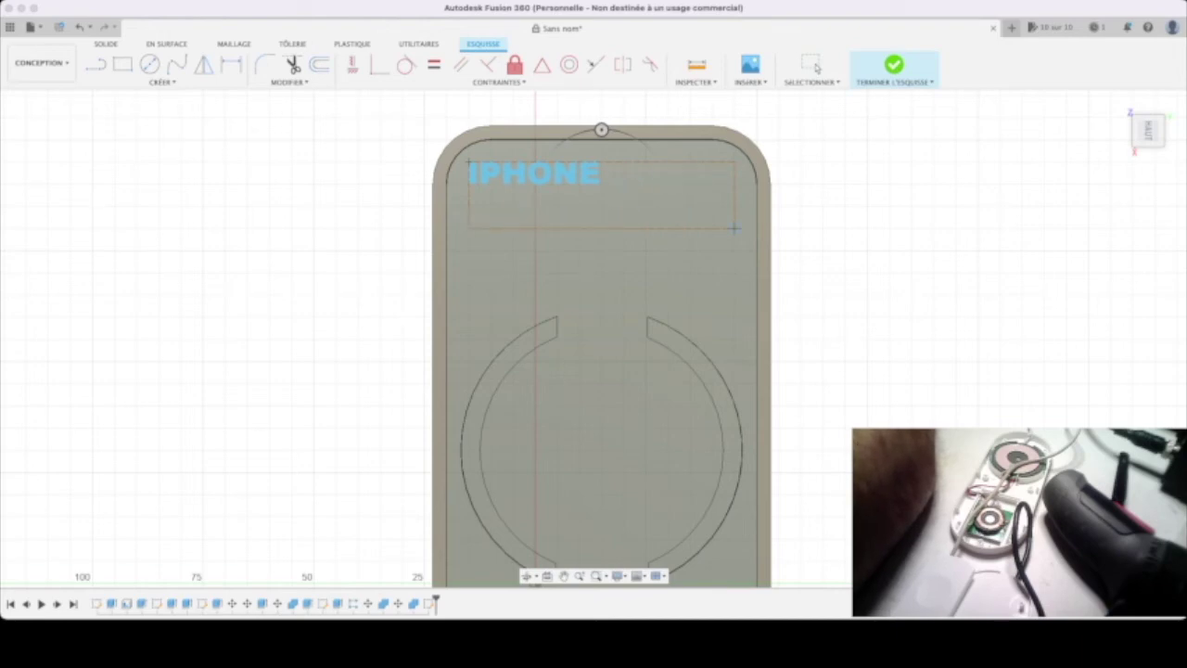
text(recharge à induction)
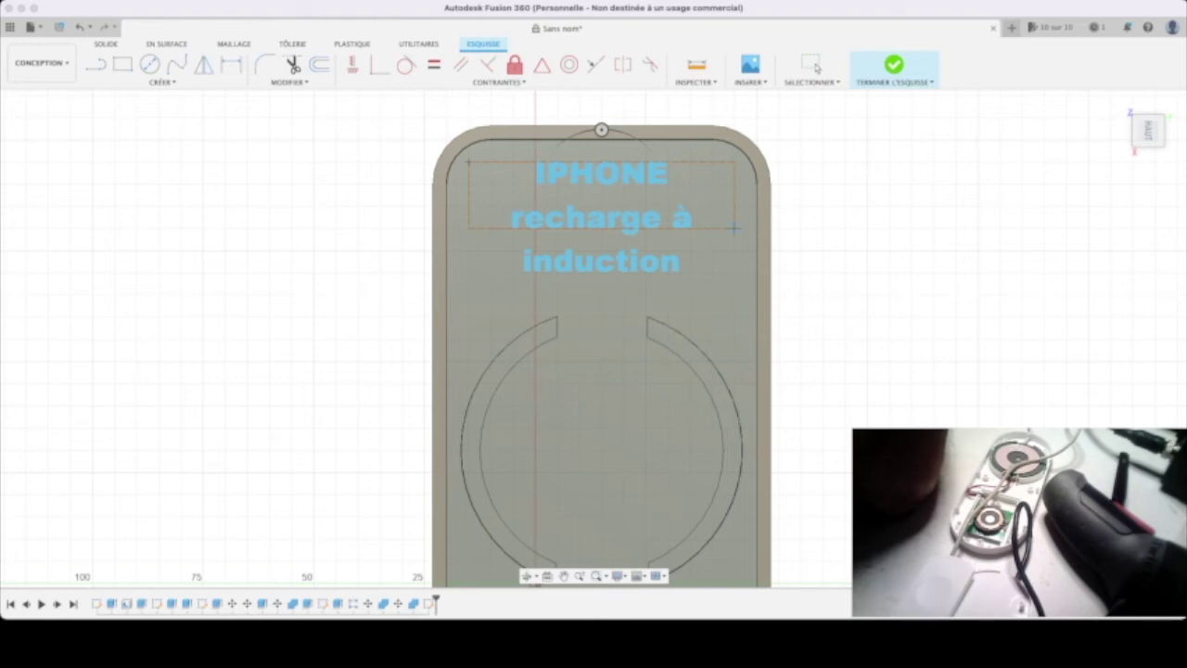
click(893, 64)
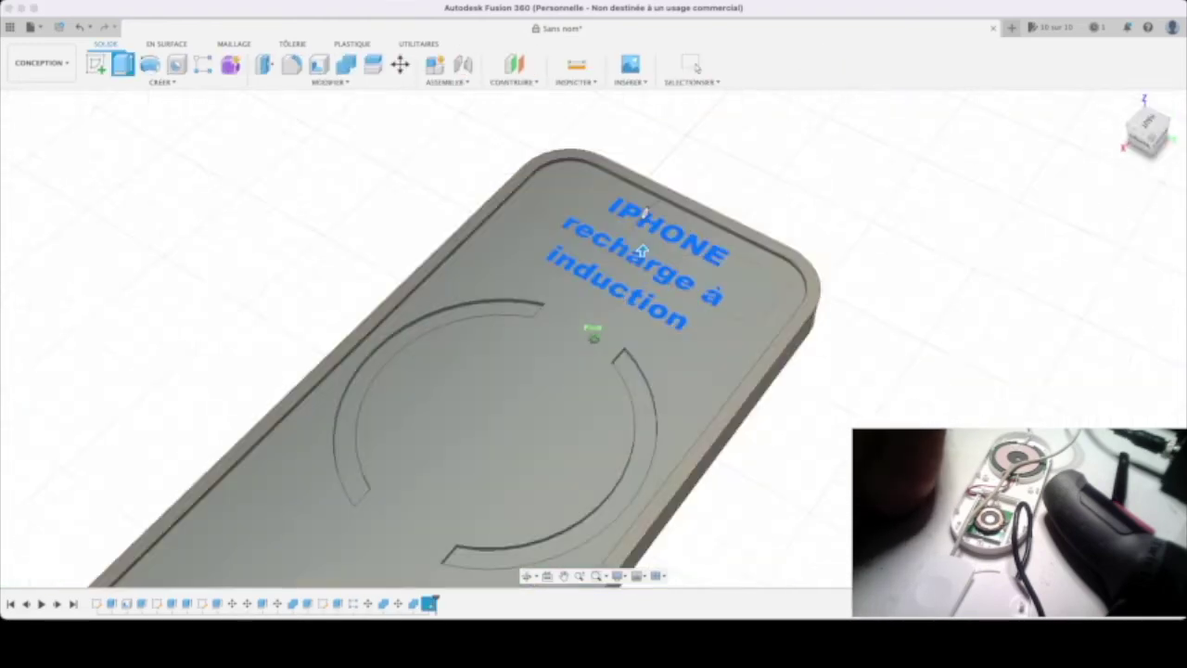
Extrude the text profiles downward as a cut into the lid, then select the lid body
shift+middle_drag(642, 250, 637, 297)
drag(638, 297, 637, 380)
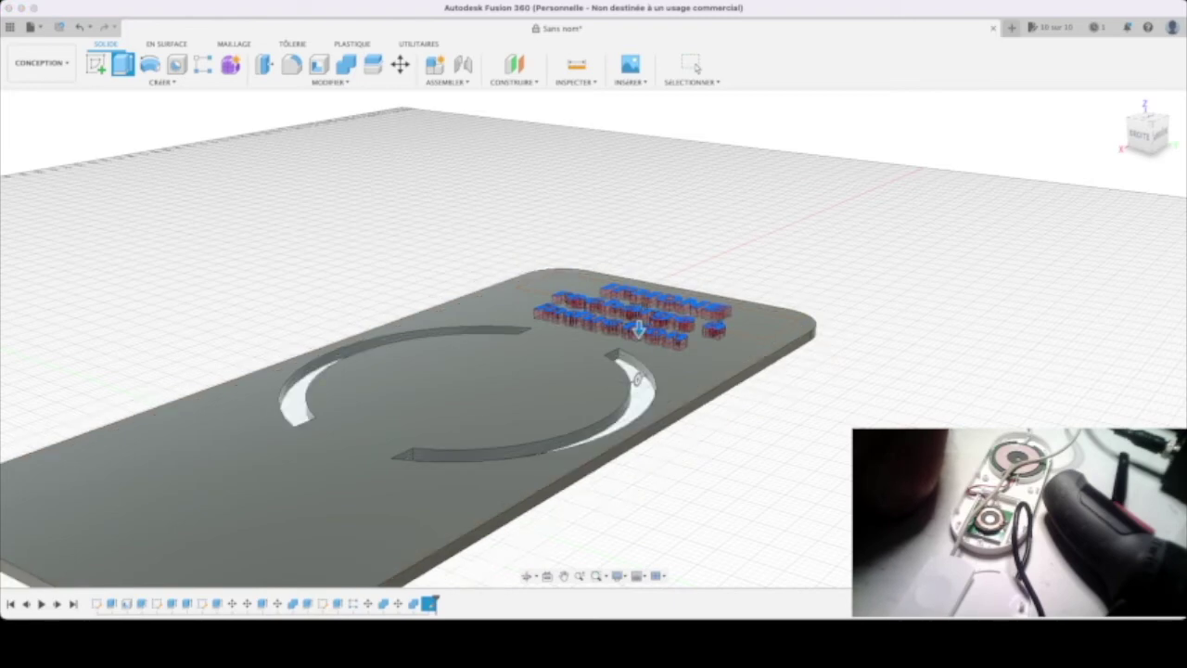
key(Return)
shift+middle_drag(592, 335, 705, 343)
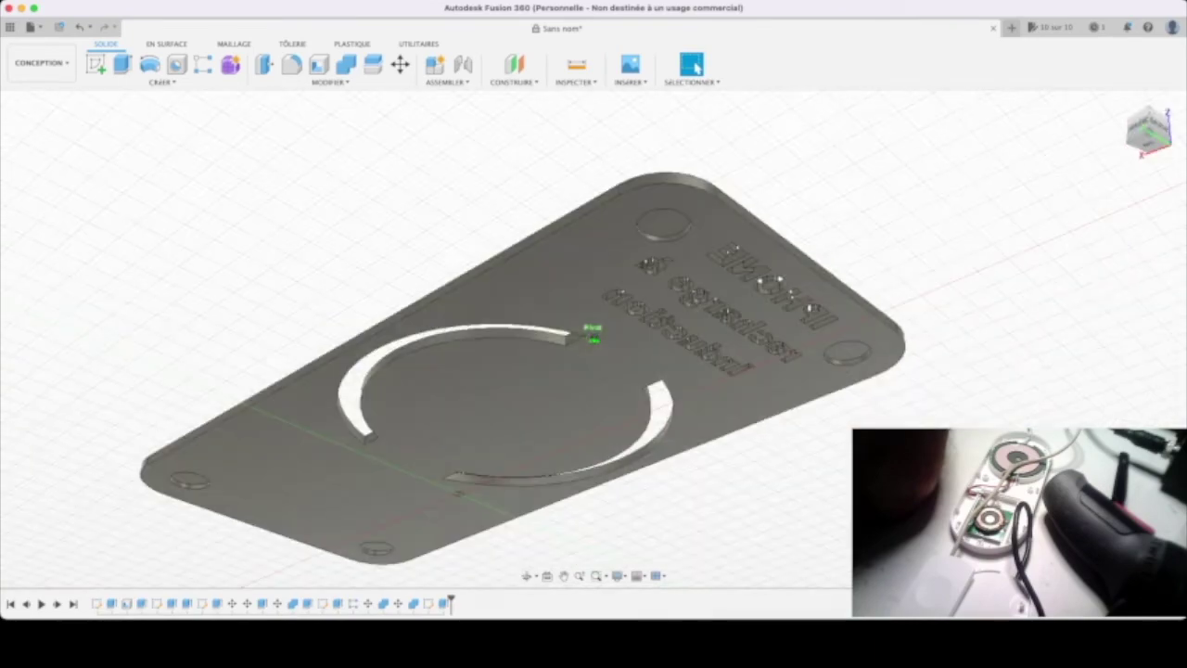
double_click(428, 603)
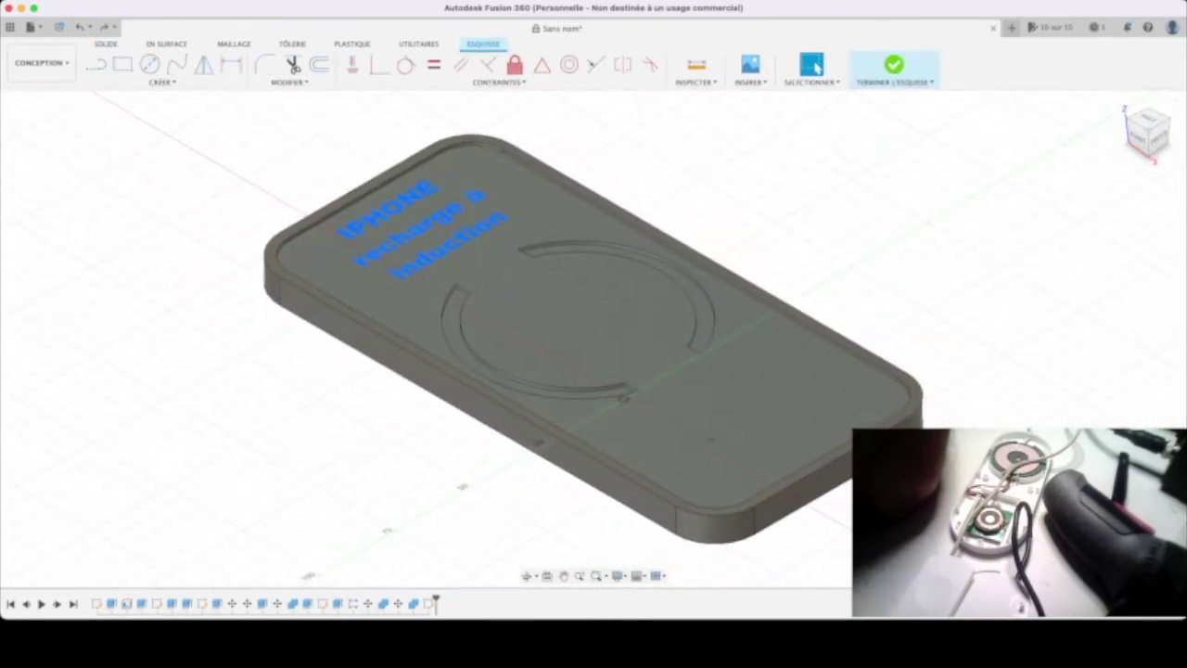
click(894, 65)
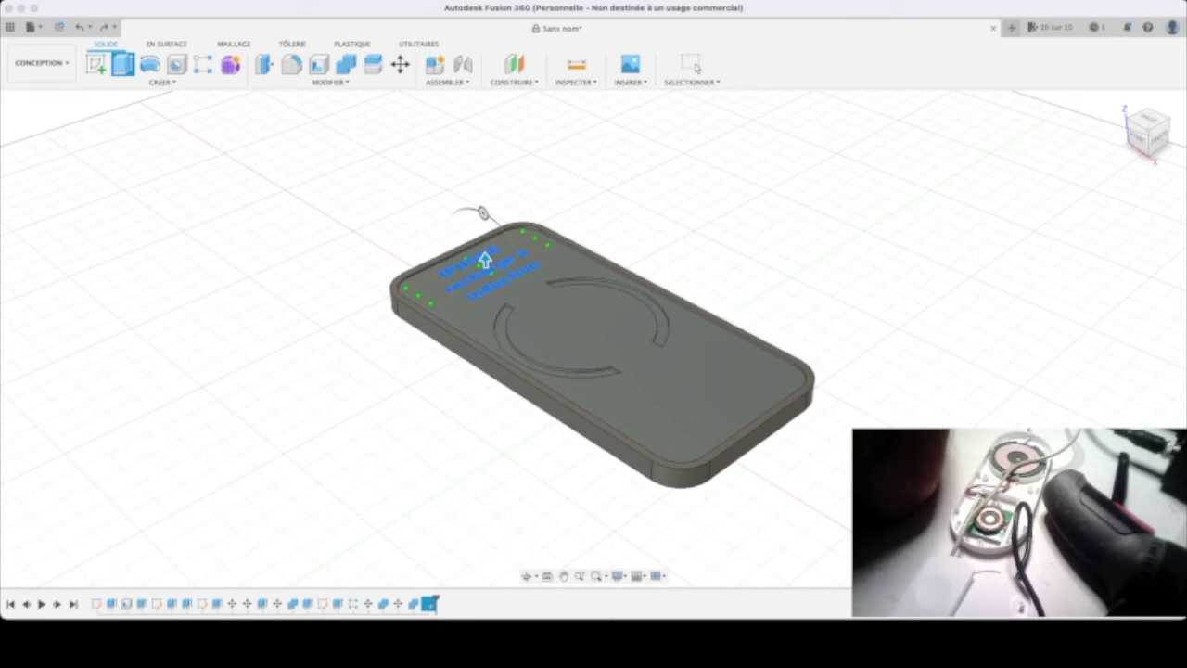
drag(484, 260, 488, 283)
key(Return)
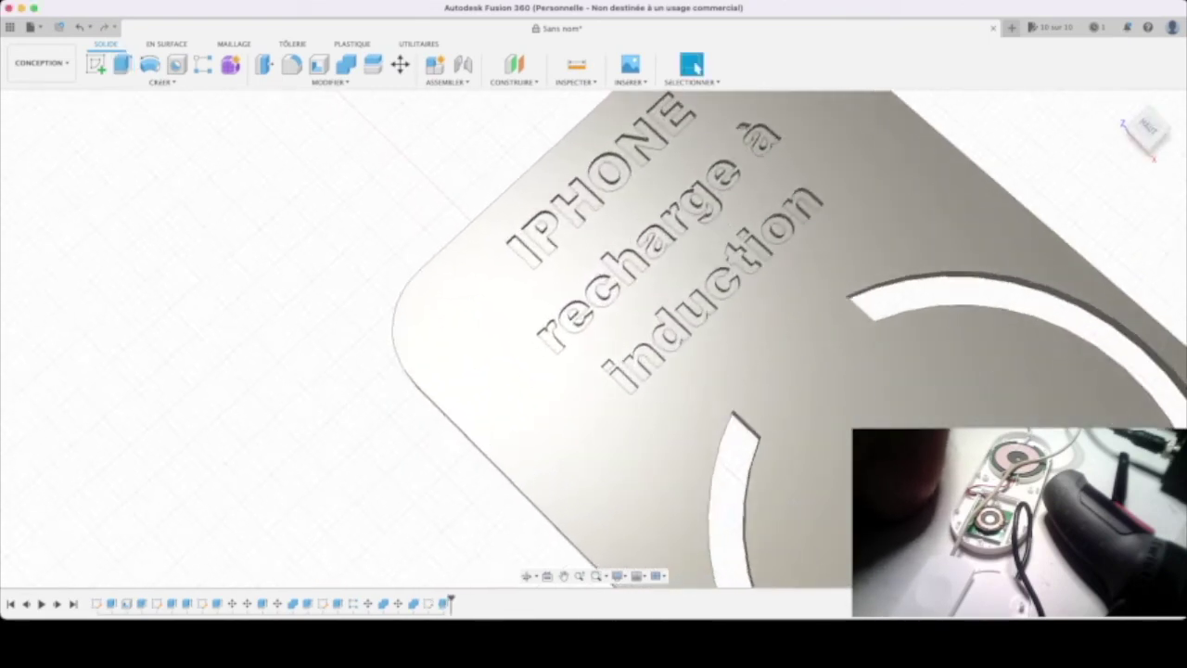
click(781, 503)
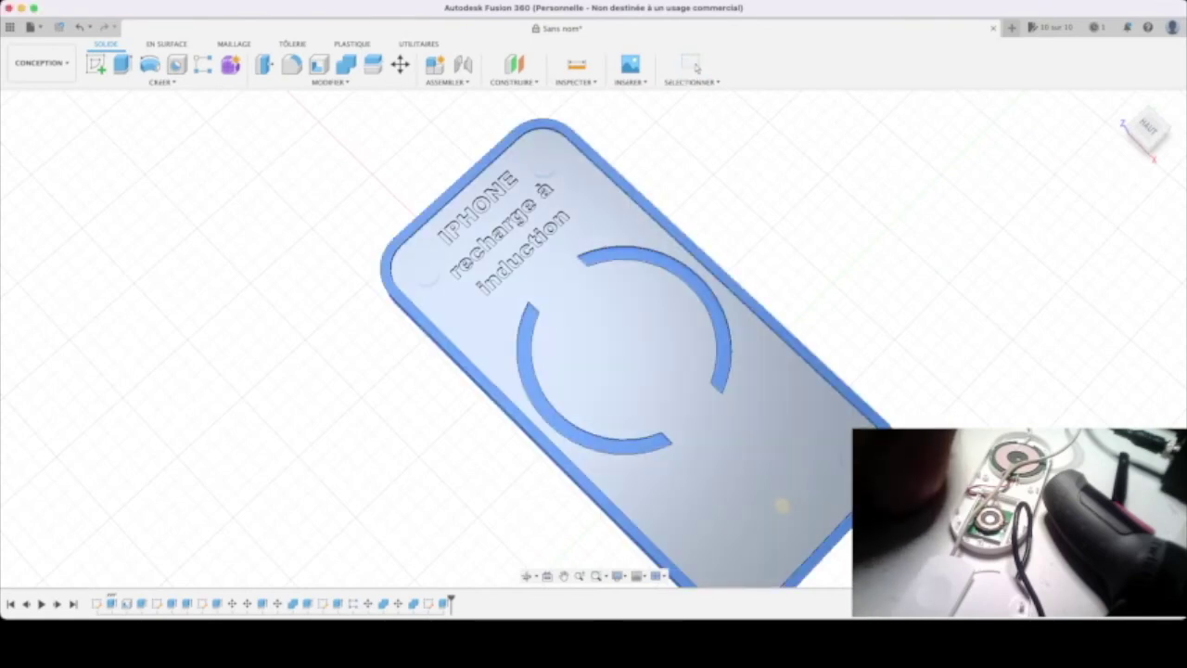
Clear the lid selection
key(Escape)
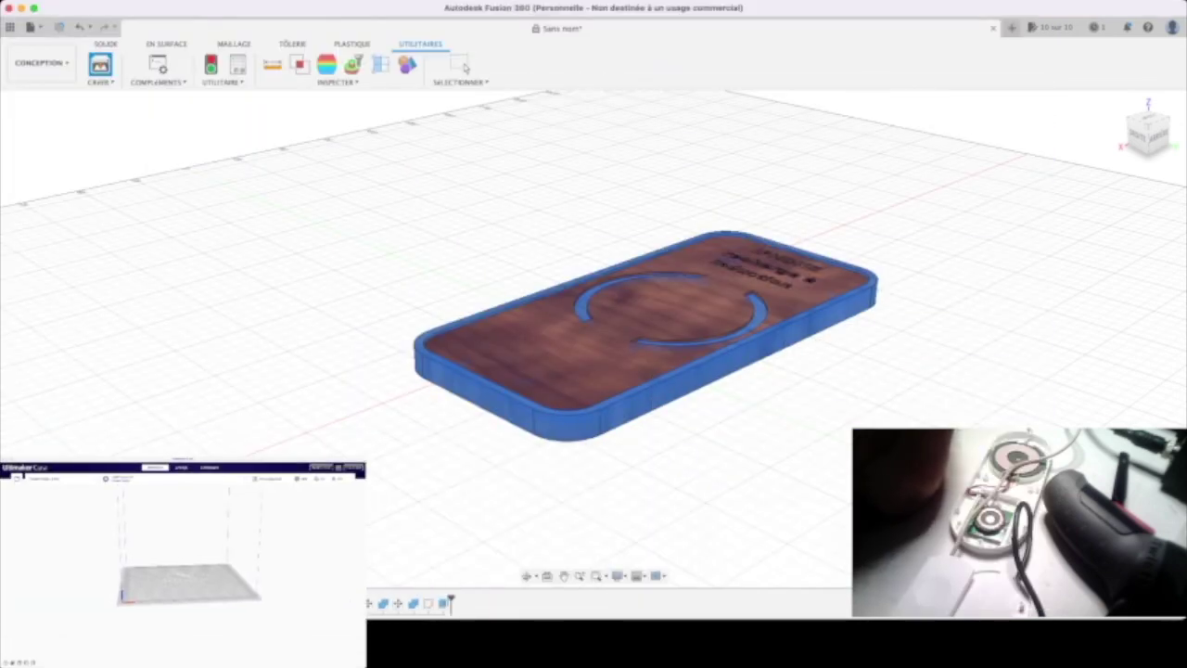
Deselect everything to reveal the lid's wood finish
click(464, 66)
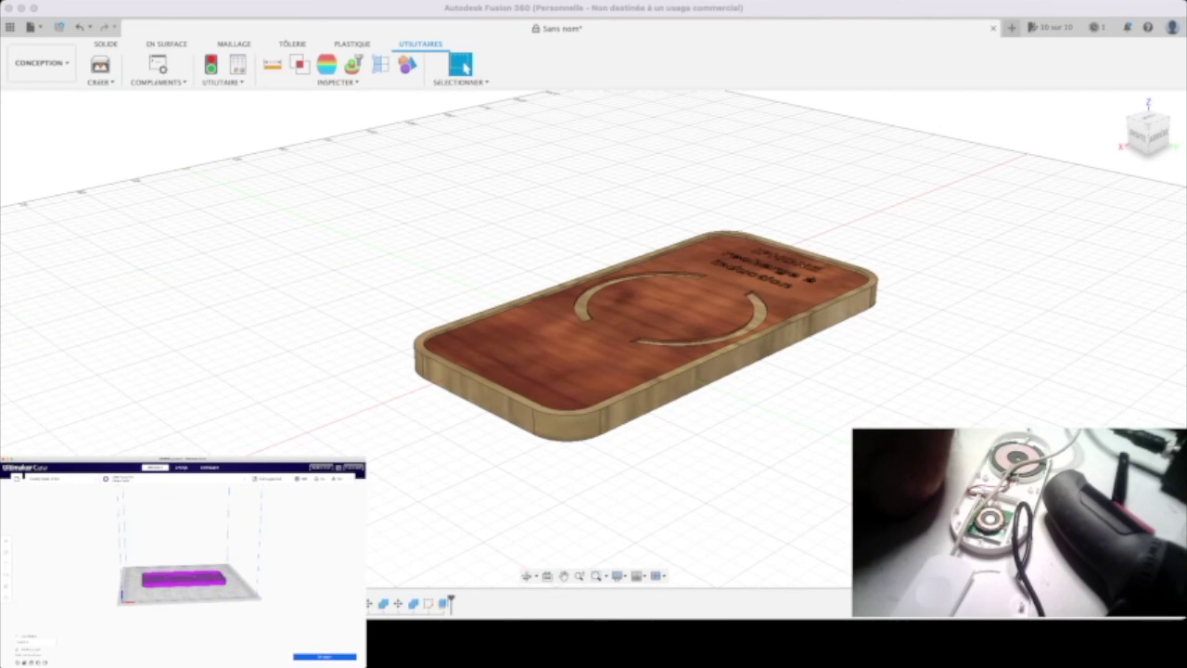